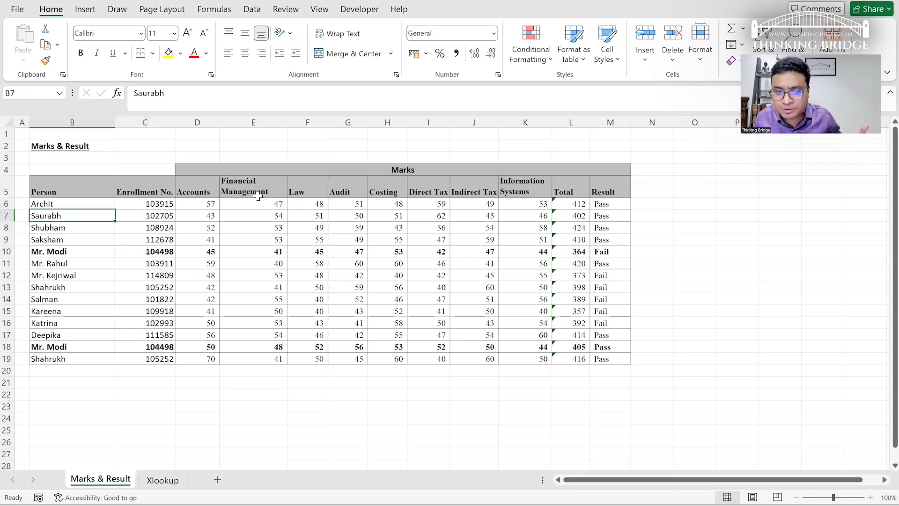
- Examine the first entries of the Person column in the Marks & Result table
key("Down")
key("Down")
key("Down")
key("Down")
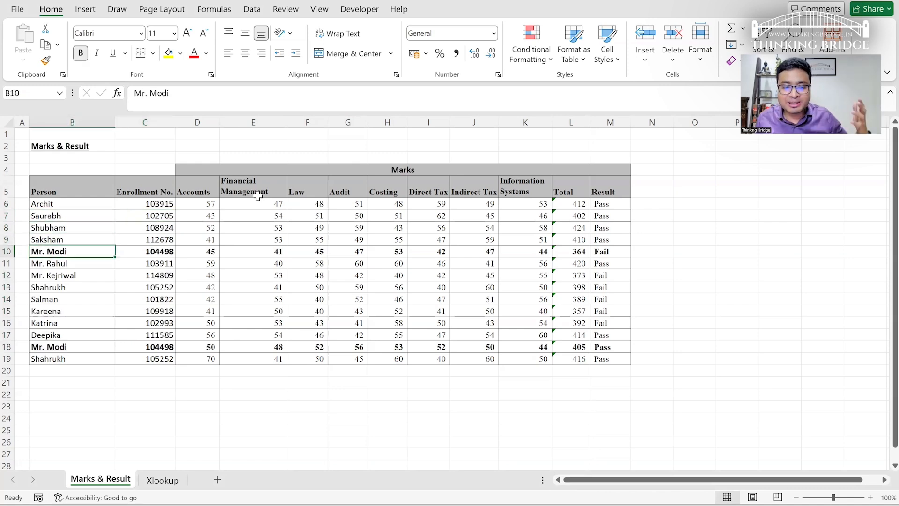
key("Down")
key("Up")
key("Up")
key("Up")
key("Up")
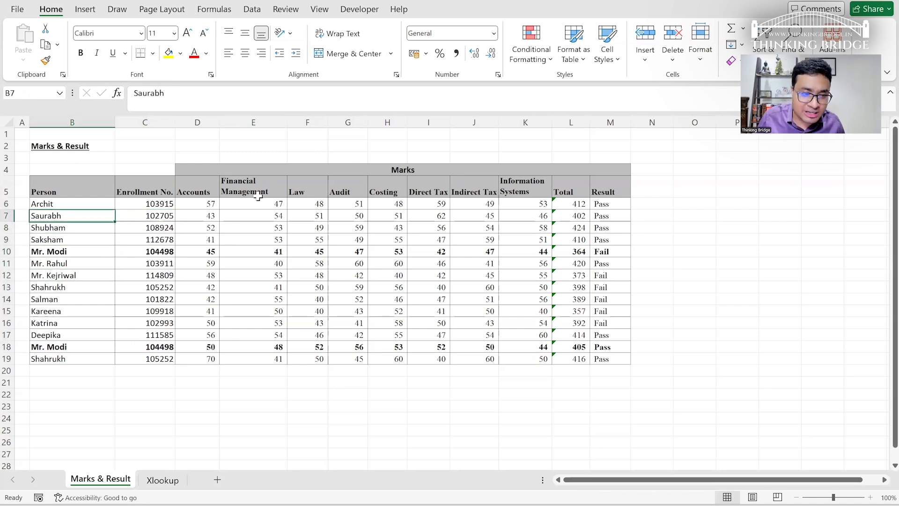
key("Up")
- Compare the Person and Enrollment No. entries in rows 10 to 19 to find students listed more than once
key("Down")
key("Down")
key("Down")
key("Down")
key("Down")
key("shift+Right")
key("Right")
key("Down")
key("Down")
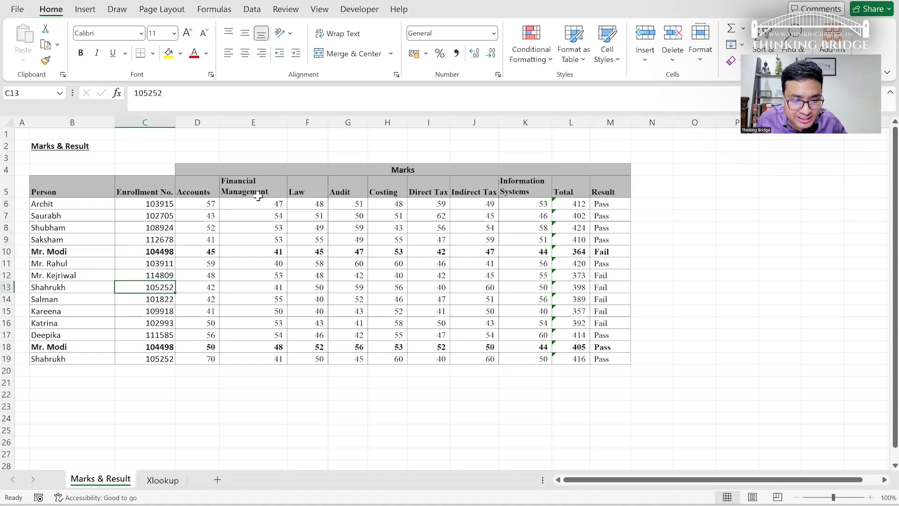
key("Down")
key("Left")
key("Up")
key("Down")
key("Down")
key("Down")
key("Down")
key("Down")
key("Down")
key("shift+Right")
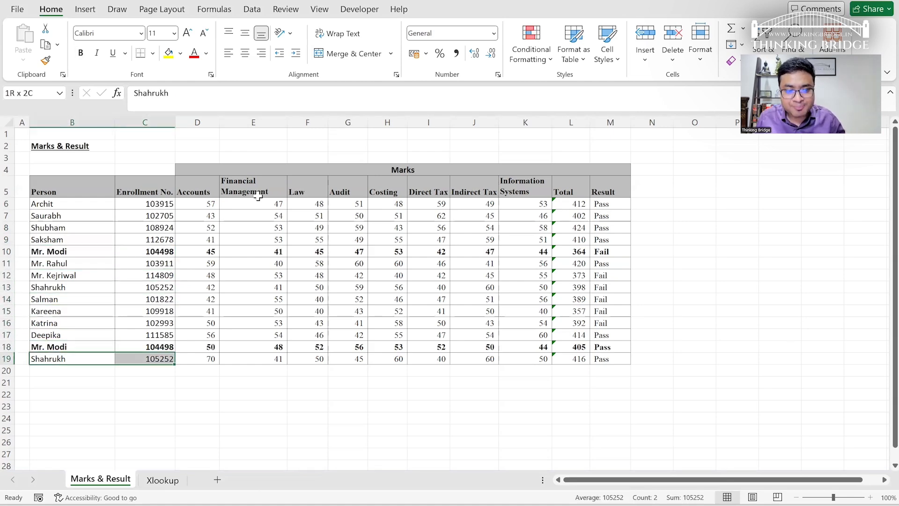
- Read across row 10, from the subject marks to the Total and Result of the first bold record
key("Up")
key("Up")
key("Up")
key("Up")
key("Up")
key("Up")
key("Up")
key("Up")
key("Up")
key("Right")
key("Right")
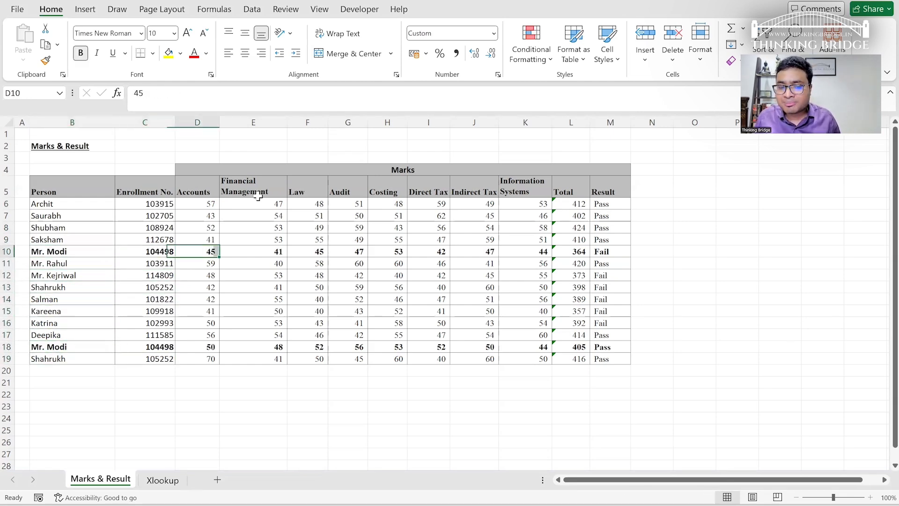
key("Right")
key("Right")
key("Right")
key("Right")
key("Right")
key("Right")
key("Right")
key("Right")
key("Right")
key("Right")
key("Left")
key("Down")
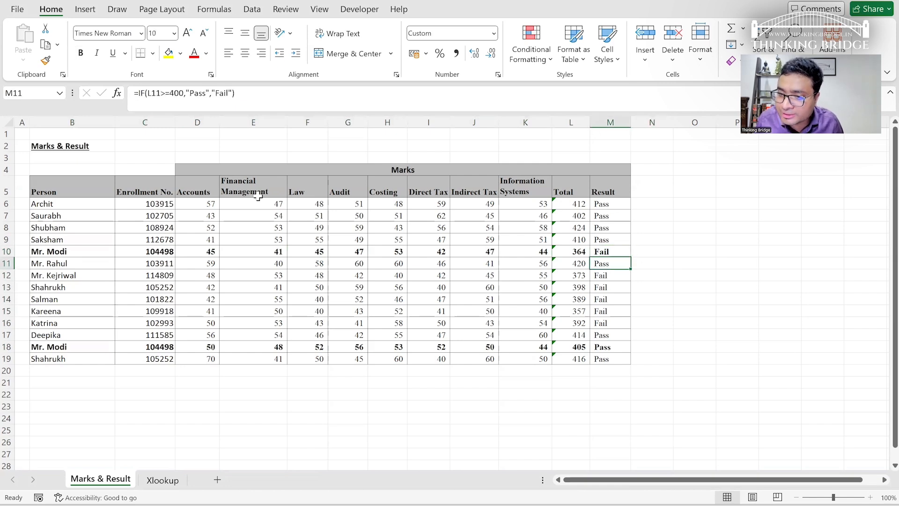
- Check the Result of the second bold record in row 18 and read back across its marks to the Person column
key("Down")
key("Down")
key("Down")
key("Down")
key("Down")
key("Down")
key("Down")
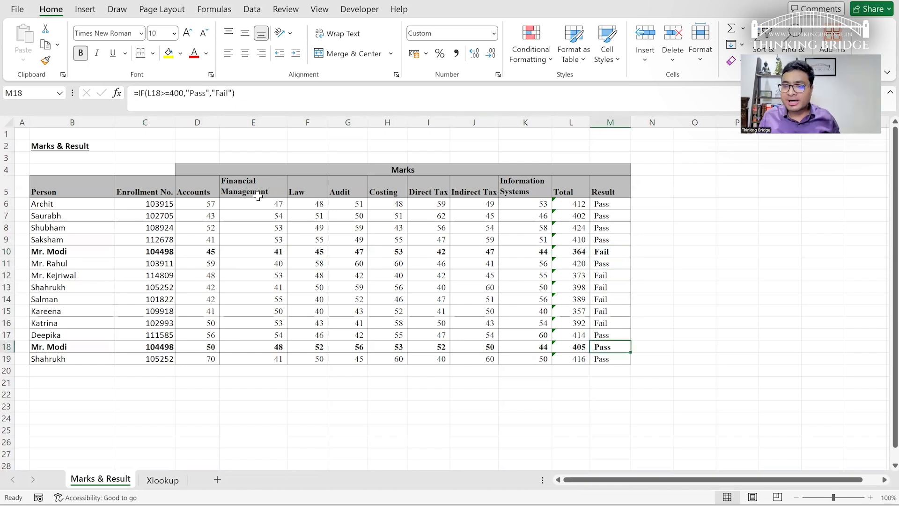
key("Left")
key("Left")
key("Left")
key("Left")
key("Left")
key("Left")
key("Left")
key("Left")
key("Left")
key("Left")
key("Left")
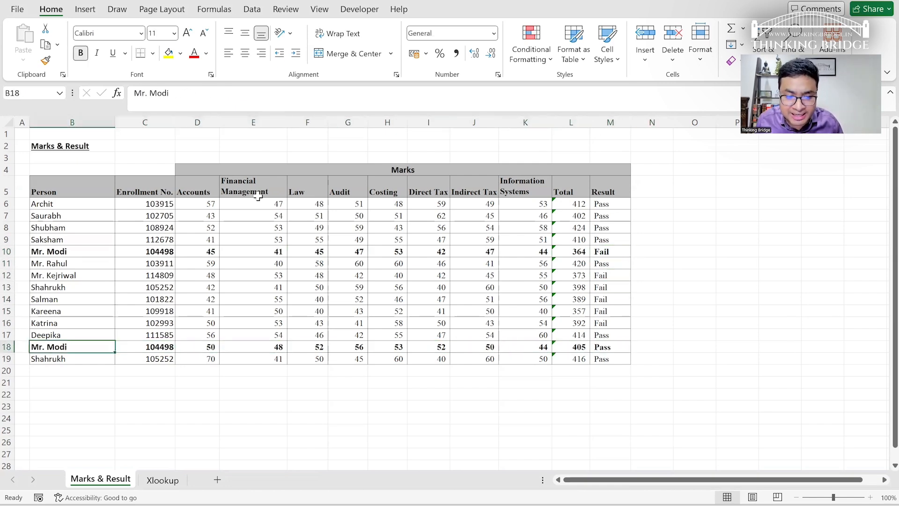
key("Down")
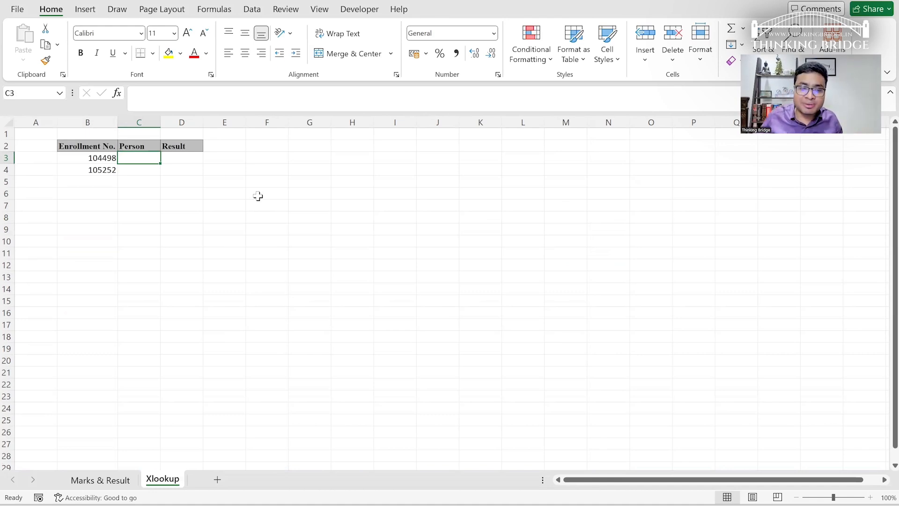
- Review the enrollment numbers in B3:B4 of the Xlookup sheet that need a Person and Result
key("Left")
key("shift+Down")
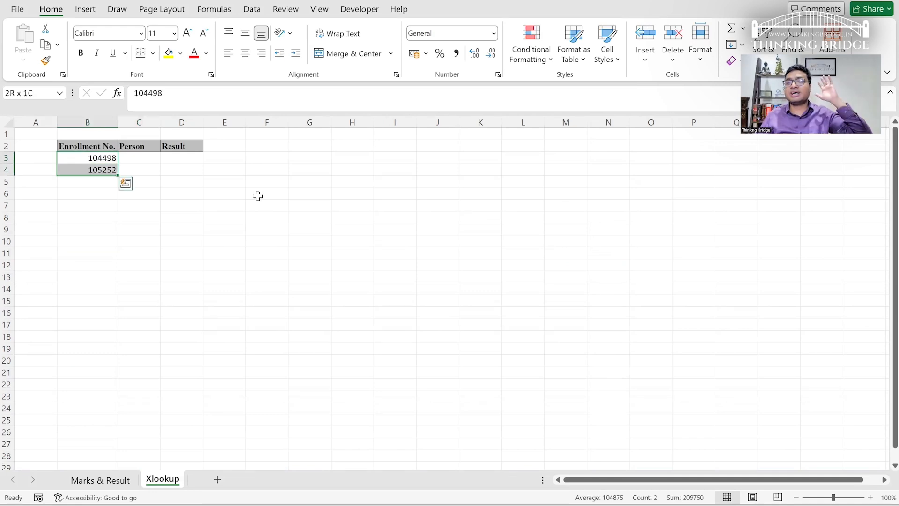
key("Right")
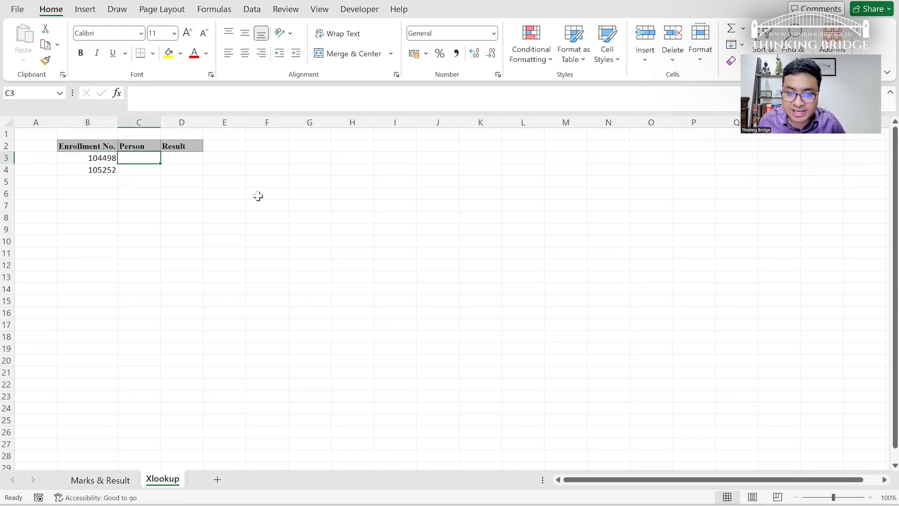
- Go back to the Marks & Result sheet and review the Person column from its last entry up to the first
key("ctrl+Page_Up")
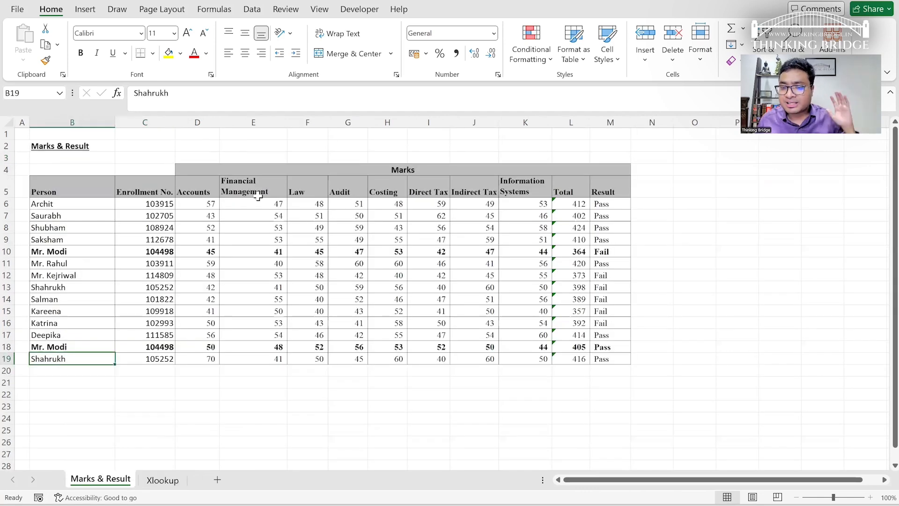
key("Up")
key("Up")
key("Up")
key("Up")
key("Up")
key("Up")
key("Up")
key("Up")
key("Up")
key("Up")
key("Up")
key("Up")
key("Up")
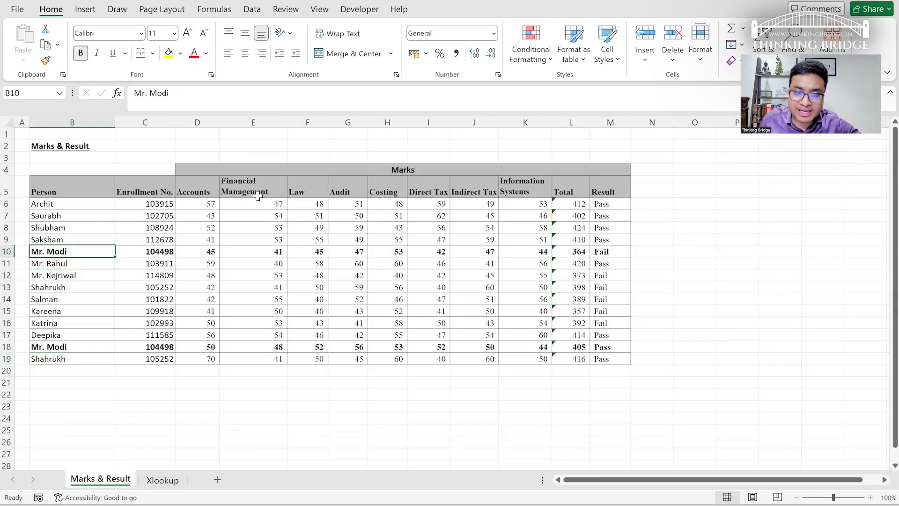
key("Down")
key("Down")
key("Up")
key("Up")
key("Down")
key("Down")
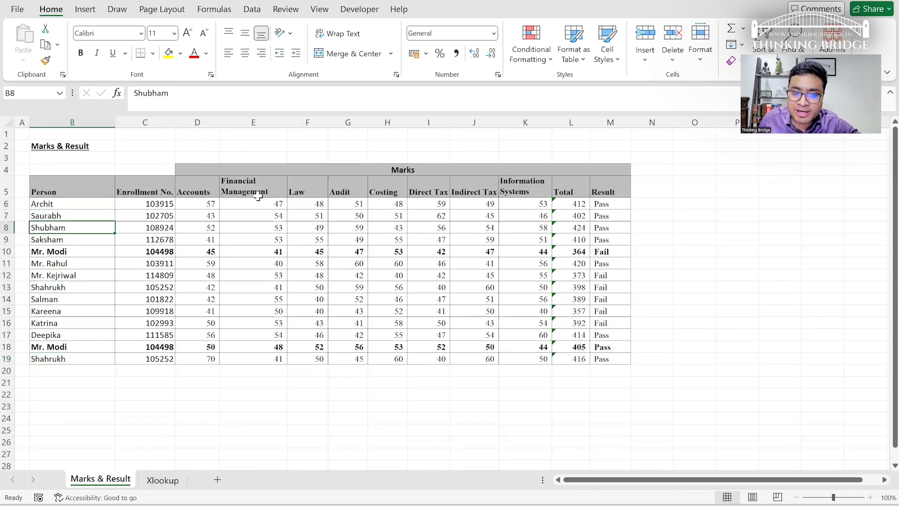
key("Down")
key("Down")
key("Up")
key("Up")
key("Up")
key("Up")
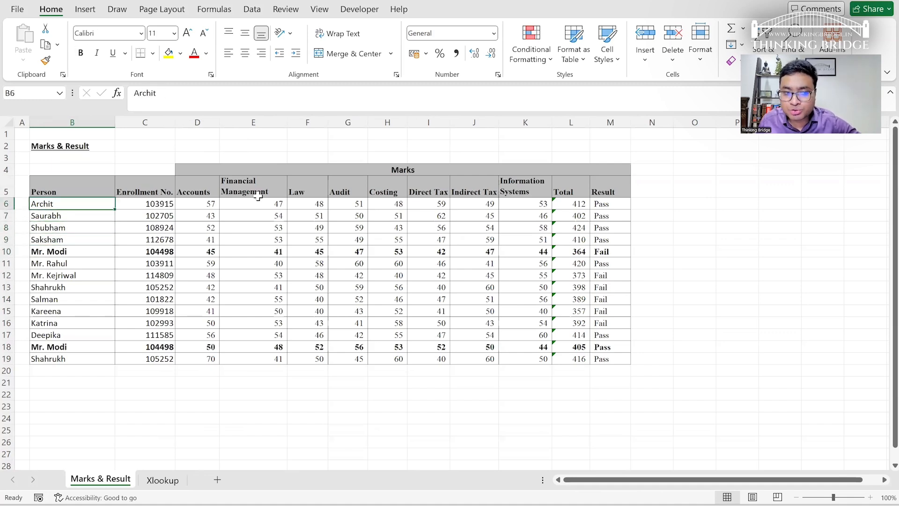
- Examine the Person entries downward from B6, checking the first bold record in row 10 against the rows below
key("shift+Down")
key("shift+Down")
key("shift+Down")
key("shift+Down")
key("shift+Down")
key("shift+Down")
key("Down")
key("Down")
key("Down")
key("Down")
key("Down")
key("Down")
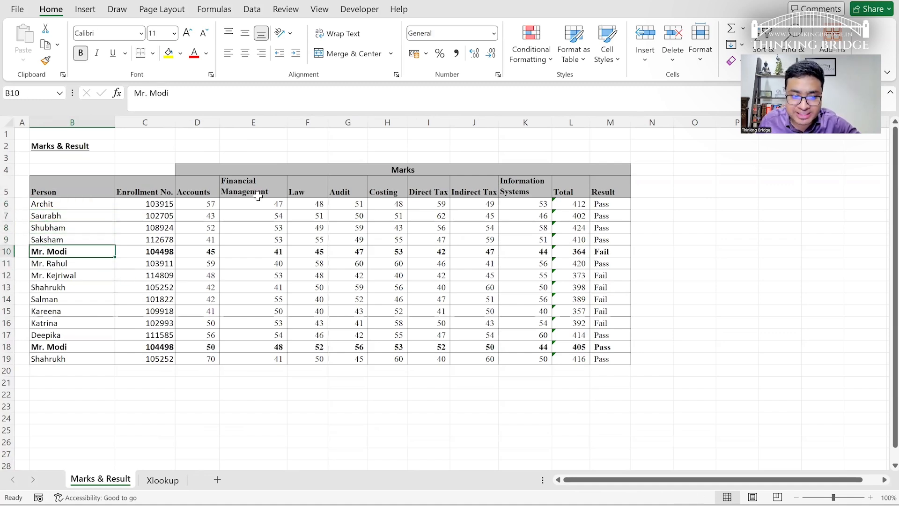
key("Down")
key("shift+space")
key("Down")
key("Down")
key("Down")
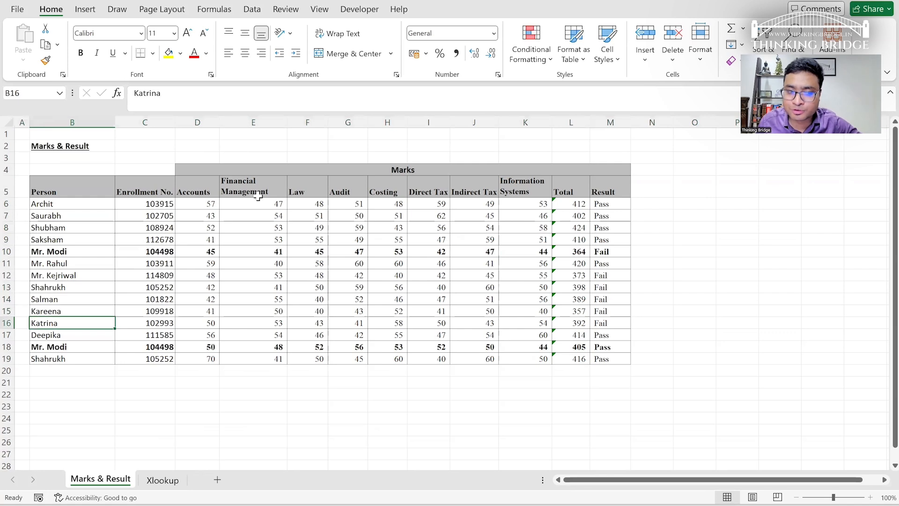
- Examine the repeated records in rows 18 and 19 and compare them with the earlier rows of the table
key("shift+space")
key("Down")
key("Down")
key("Down")
key("Up")
key("Up")
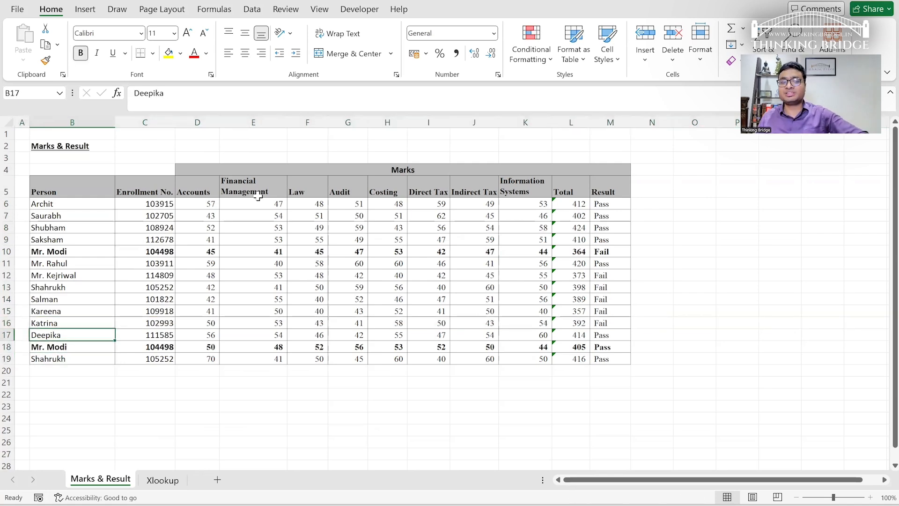
key("Up")
key("Up")
key("Down")
key("Down")
key("Down")
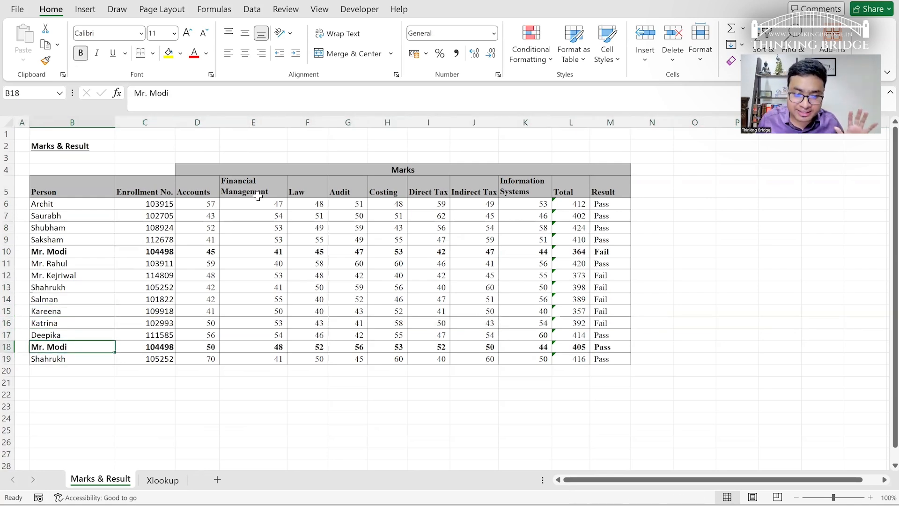
key("Down")
key("Up")
key("Up")
key("Up")
key("Up")
key("Up")
key("Up")
key("Up")
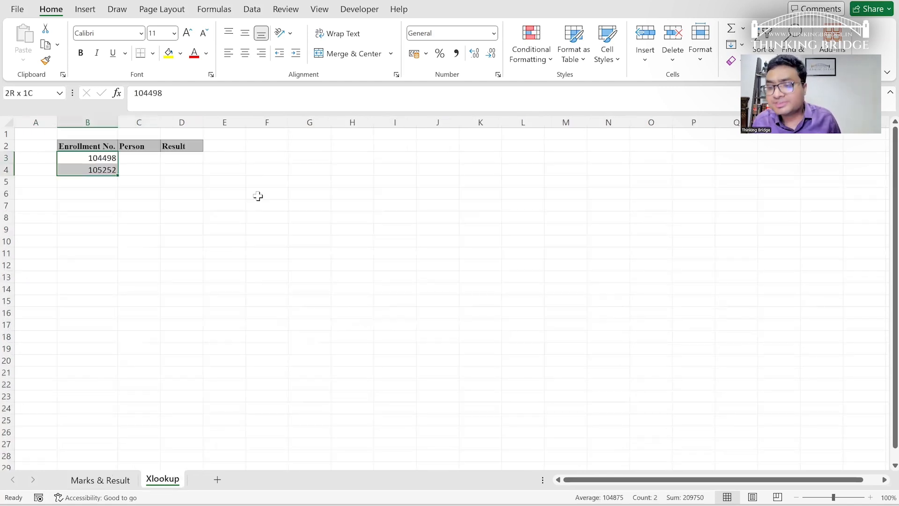
- Review the empty Person and Result cells beside the enrollment numbers on the Xlookup sheet
key("Right")
key("shift+Down")
key("Right")
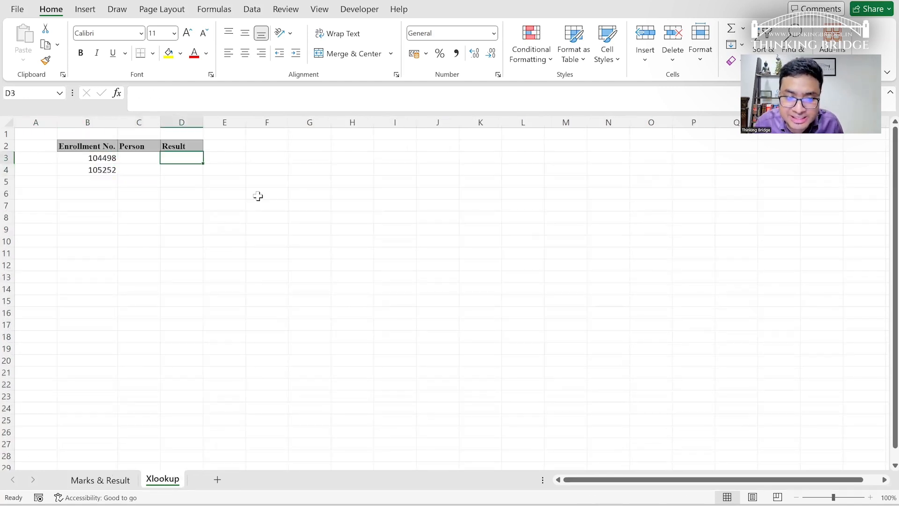
key("Left")
key("Left")
key("shift+Right")
key("Right")
key("shift+Right")
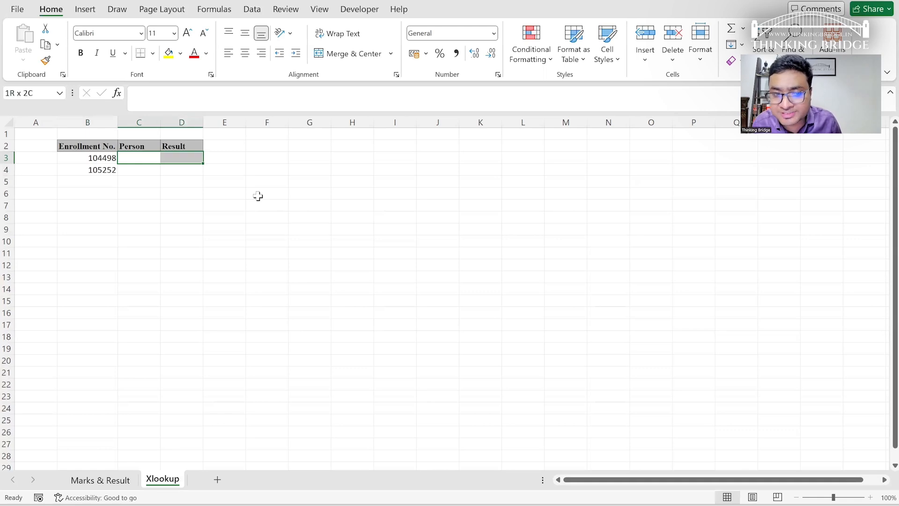
key("Right")
key("shift+Left")
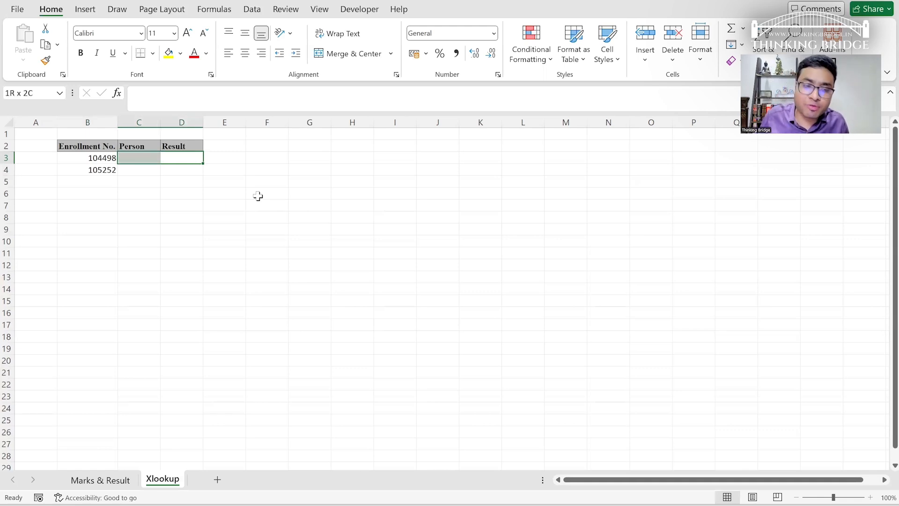
key("Left")
key("shift+Left")
key("shift+Right")
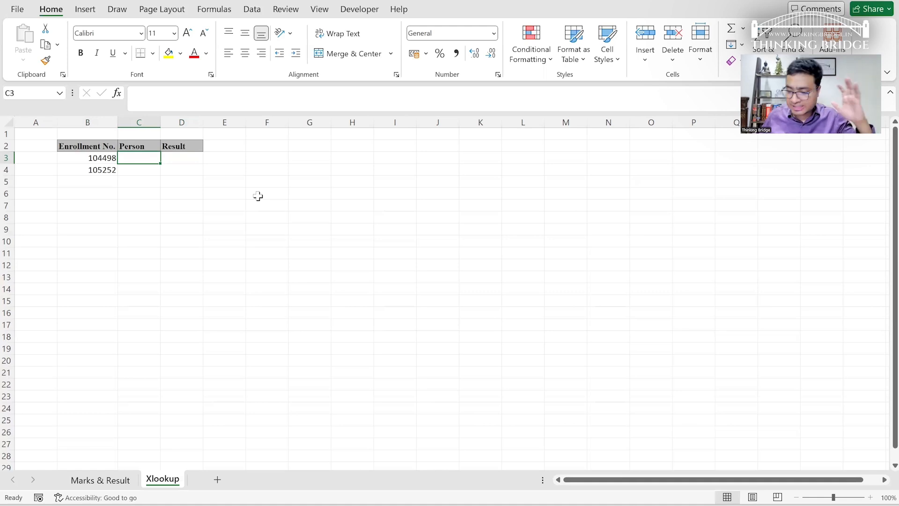
- Start a VLOOKUP formula in cell C3 with the enrollment number in B3 as the lookup value
type("=")
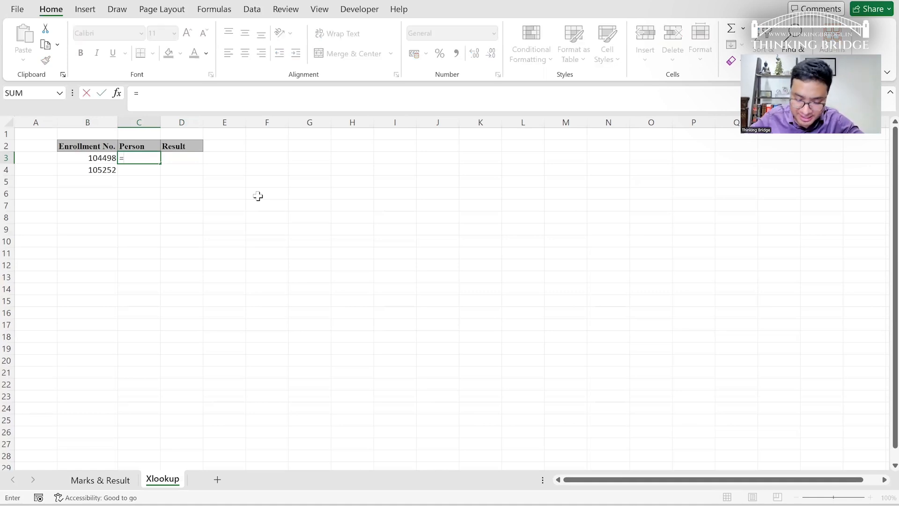
type("vlookup")
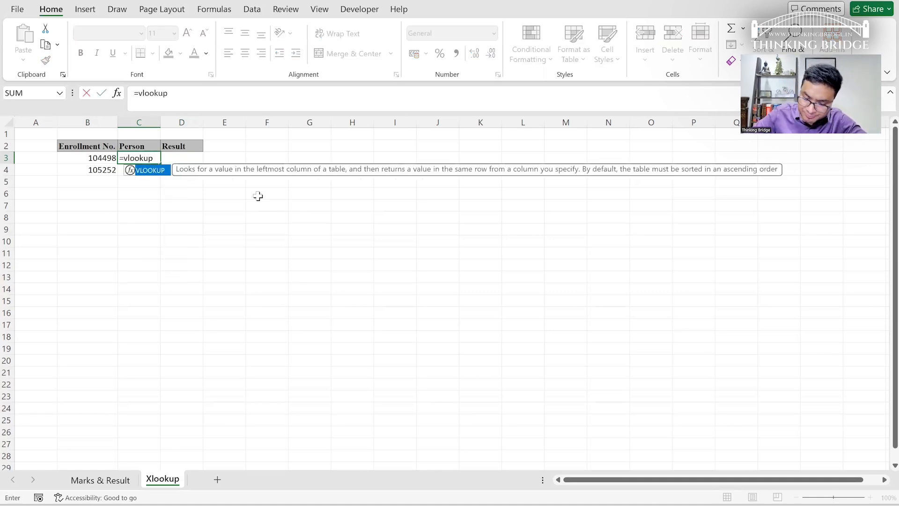
type("(")
key("Left")
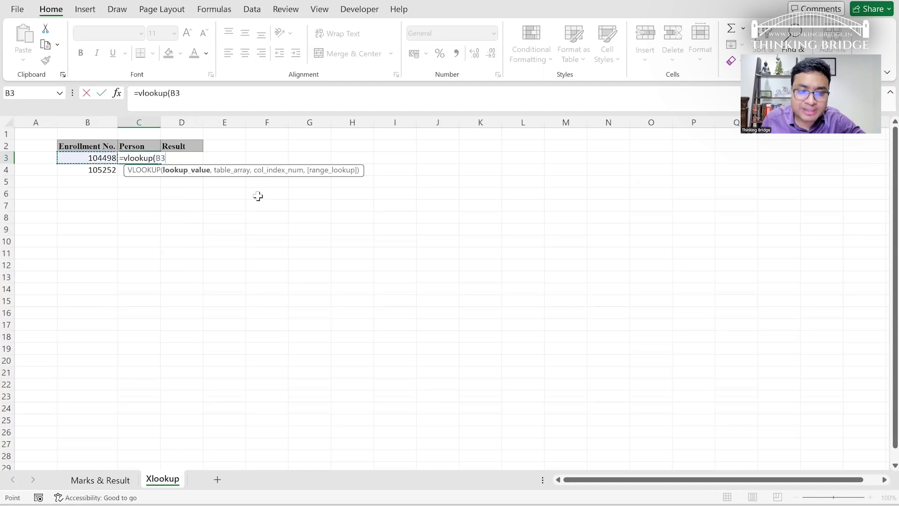
type(",")
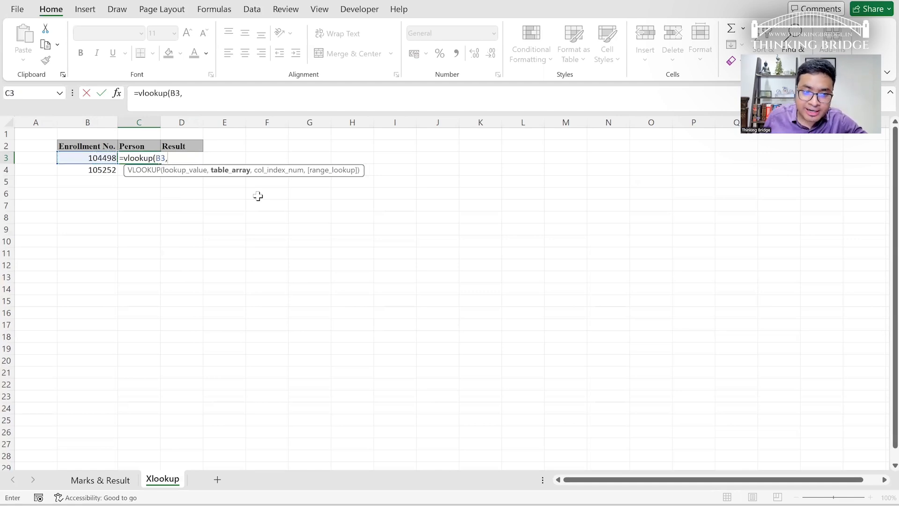
key("ctrl+Page_Up")
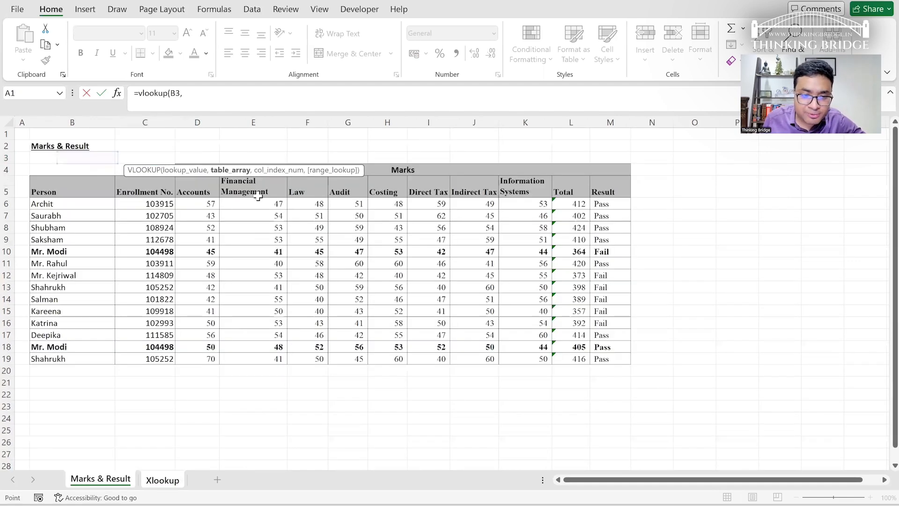
left_click(141, 202)
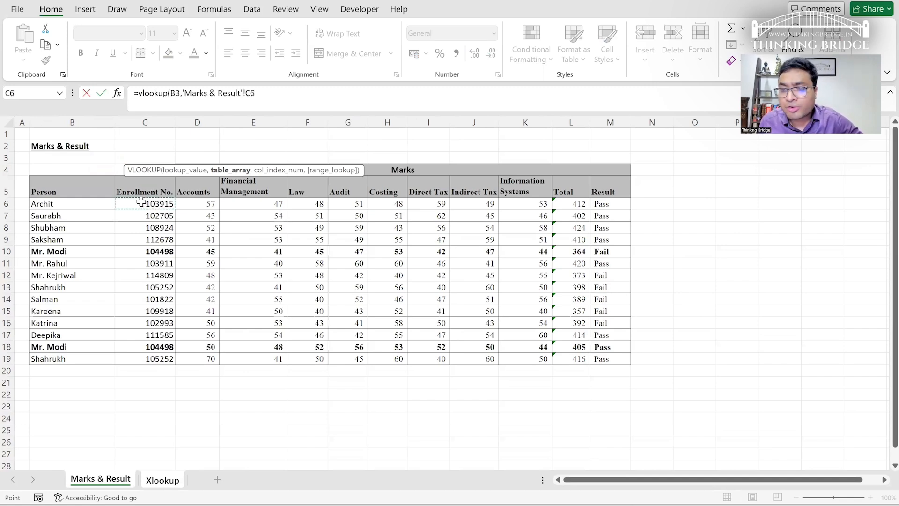
key("ctrl+shift+Down")
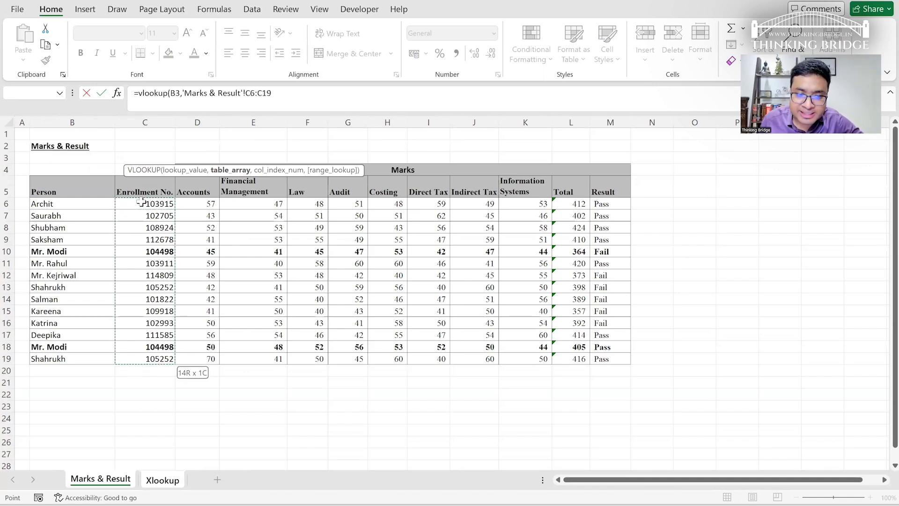
key("shift+Right")
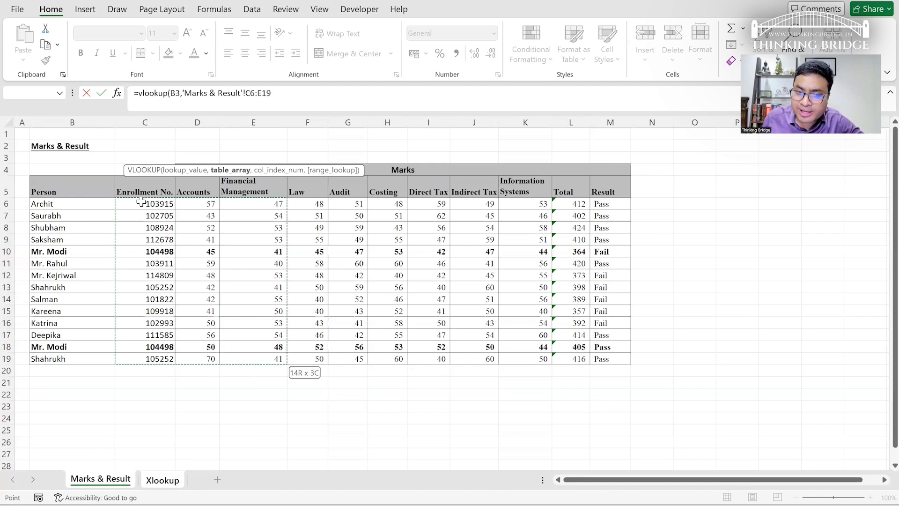
key("shift+Right")
key("shift+Right")
key("shift+Right")
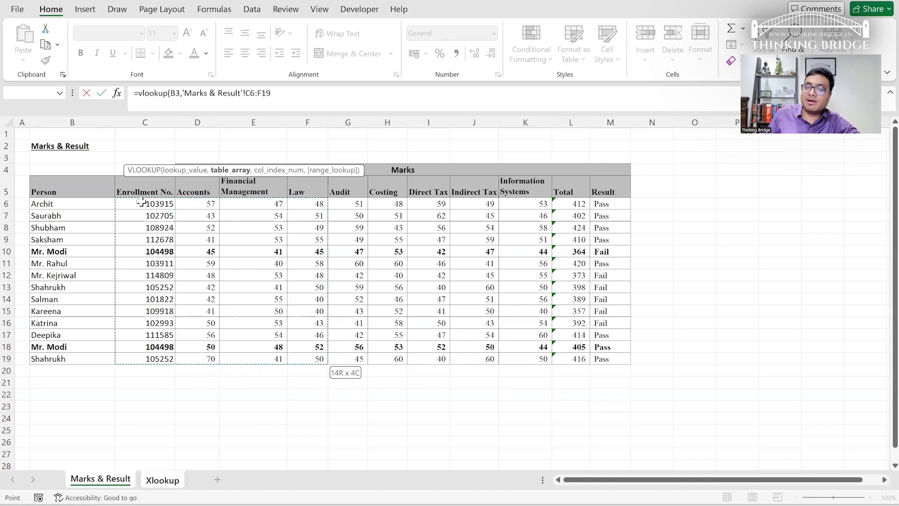
key("shift+Right")
key("shift+Right")
key("shift+Right")
key("shift+Right")
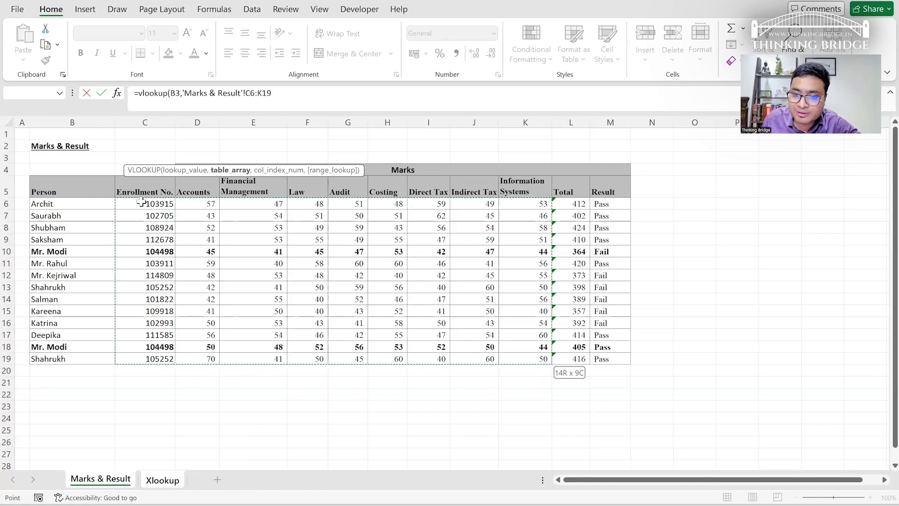
key("shift+Left")
key("shift+Left")
key("shift+Left")
key("shift+Left")
key("shift+Left")
key("shift+Right")
key("shift+Right")
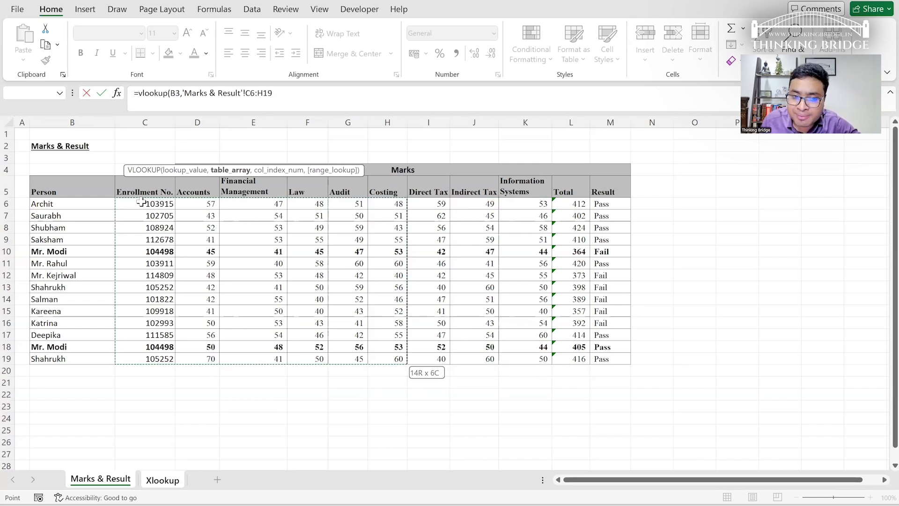
key("shift+Left")
key("shift+Left")
key("shift+Left")
key("shift+Left")
key("shift+Left")
key("shift+Left")
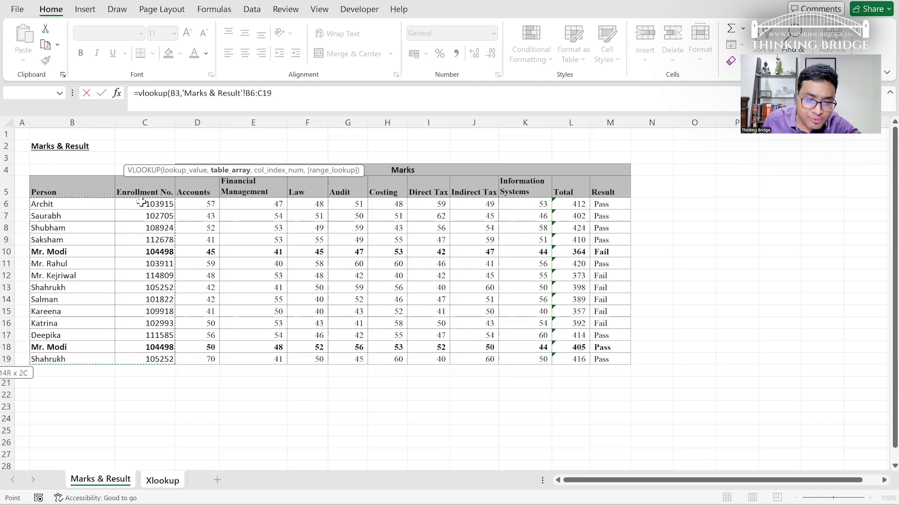
key("shift+Right")
key("shift+Left")
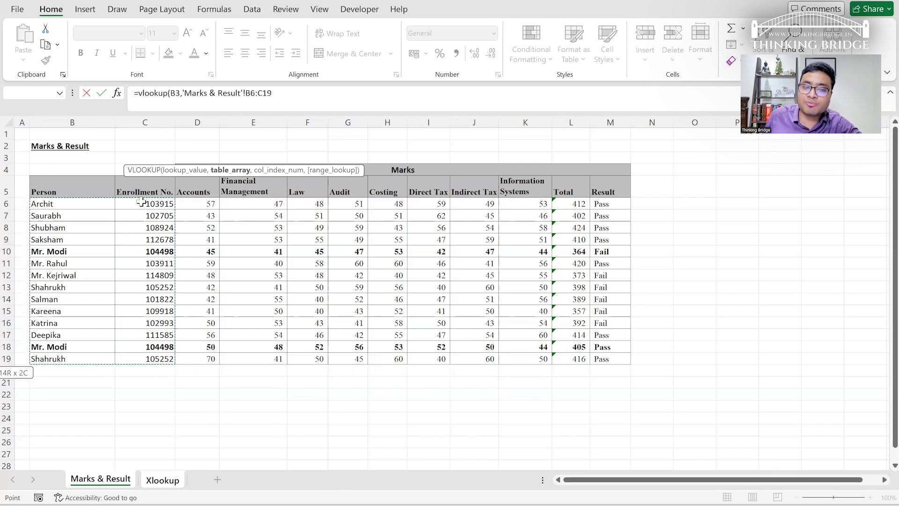
key("shift+Right")
key("shift+Right")
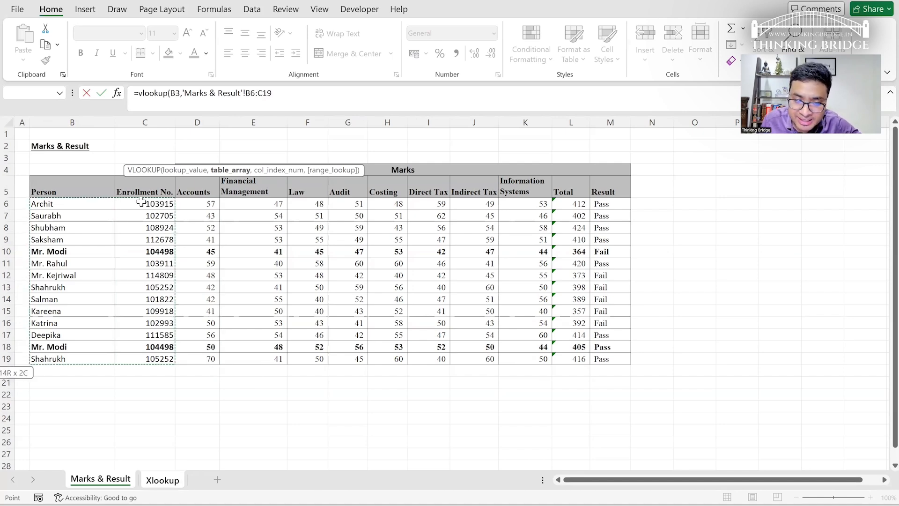
key("Escape")
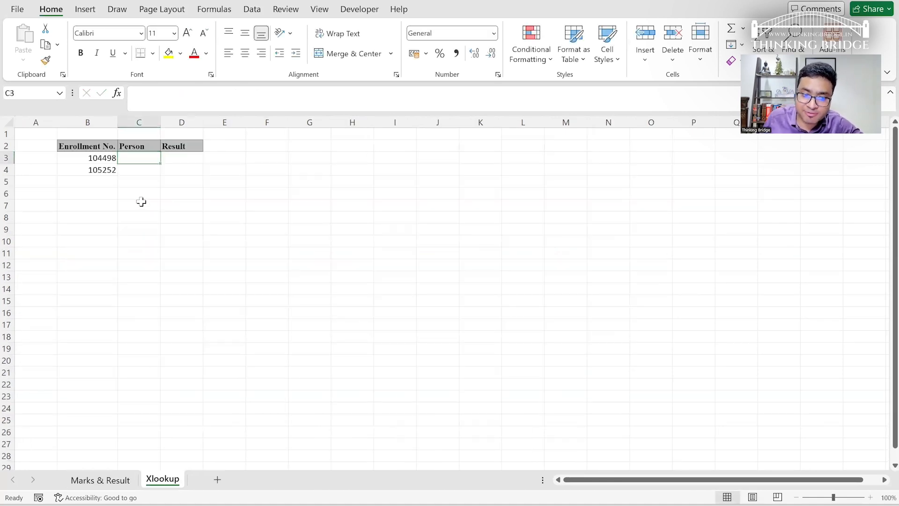
- Insert a blank column before Accounts on the Marks & Result sheet
key("ctrl+Page_Up")
left_click(206, 122)
key("ctrl+shift+plus")
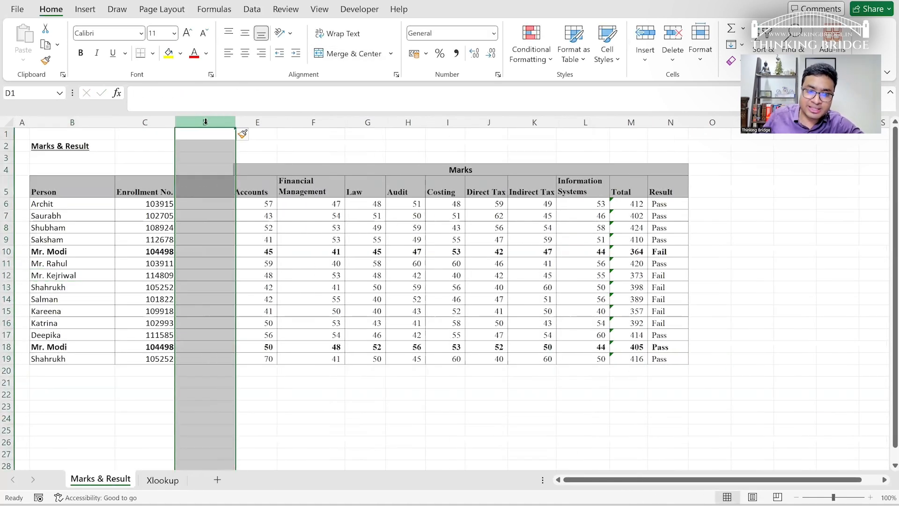
- Copy the Person column, header included (B5:B19), into the blank column D beside the enrollment numbers
key("Left")
key("Left")
key("ctrl+Down")
key("ctrl+Down")
key("ctrl+shift+Down")
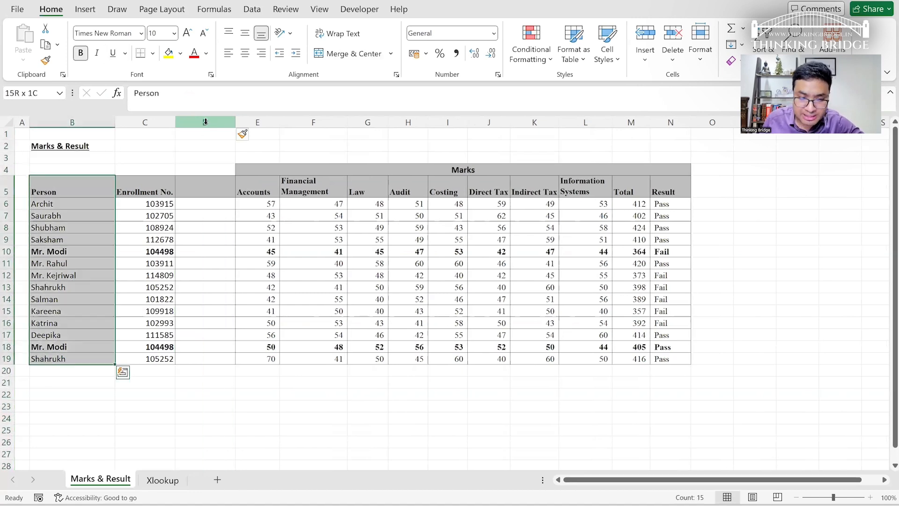
key("ctrl+c")
key("Right")
key("Right")
key("Return")
key("Down")
key("Up")
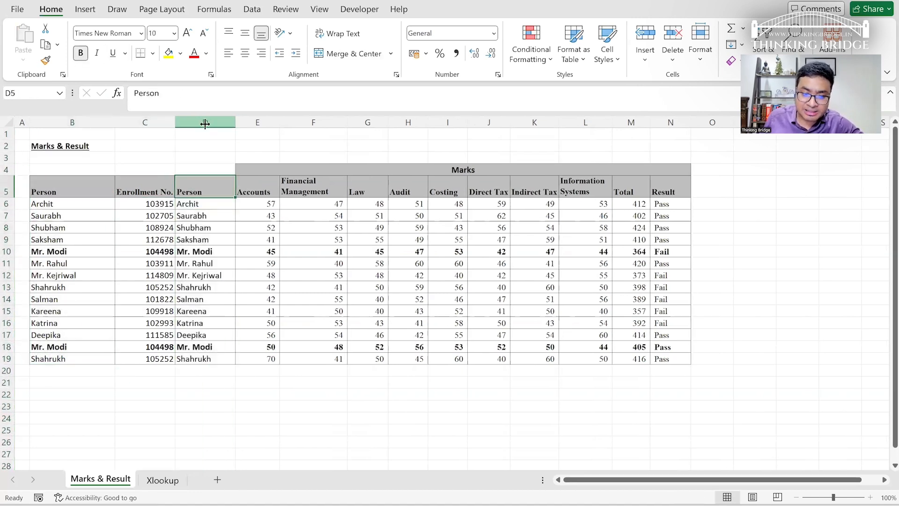
- Begin a VLOOKUP in C3 of the Xlookup sheet, using B3 as the lookup value
key("ctrl+Page_Down")
type("=vlookup")
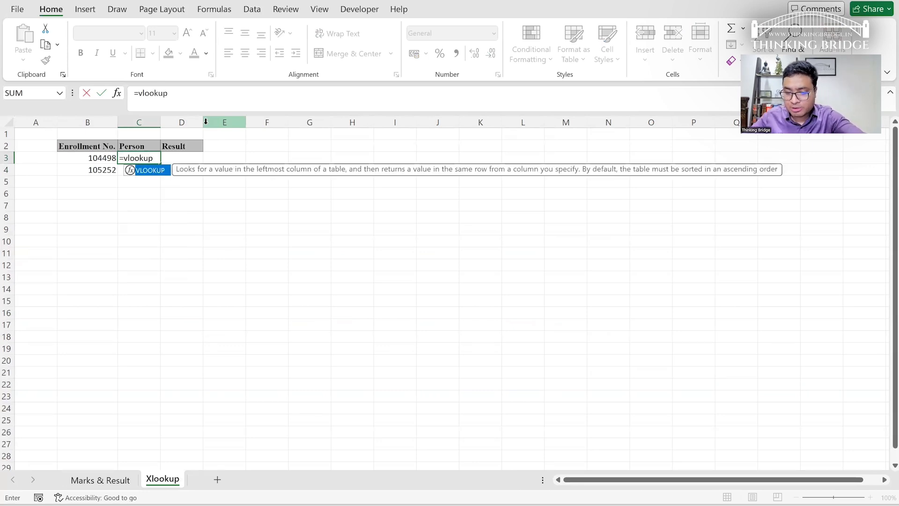
type("(")
key("Left")
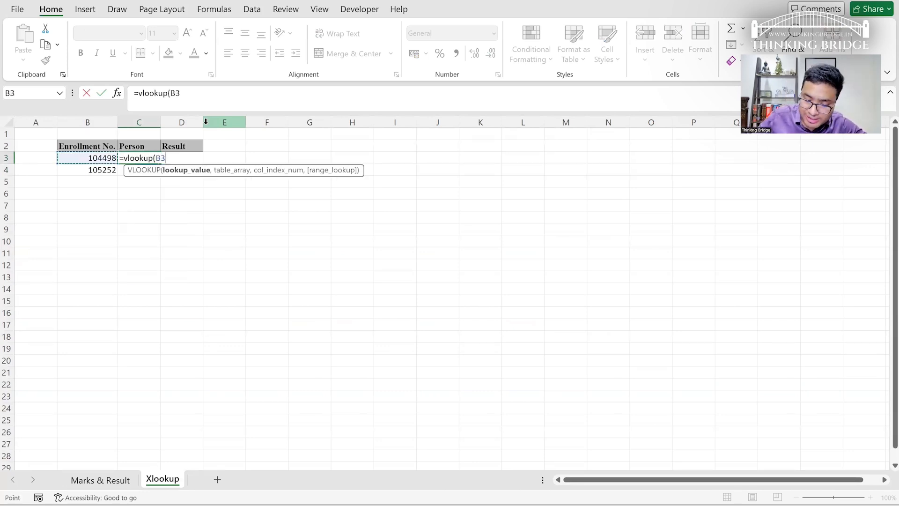
type(",")
- Set the table array to Marks & Result range C6:D19, locked as absolute references
key("ctrl+Page_Up")
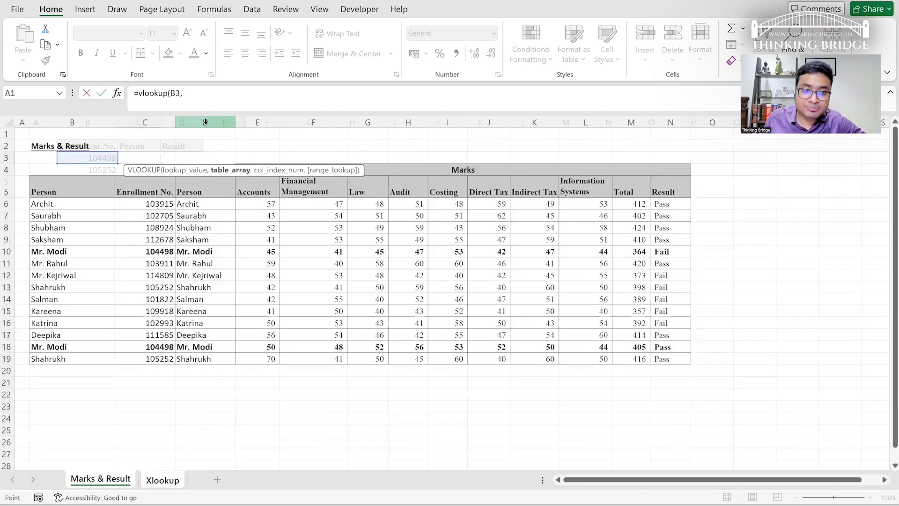
left_click(147, 203)
key("shift+Right")
key("ctrl+shift+Down")
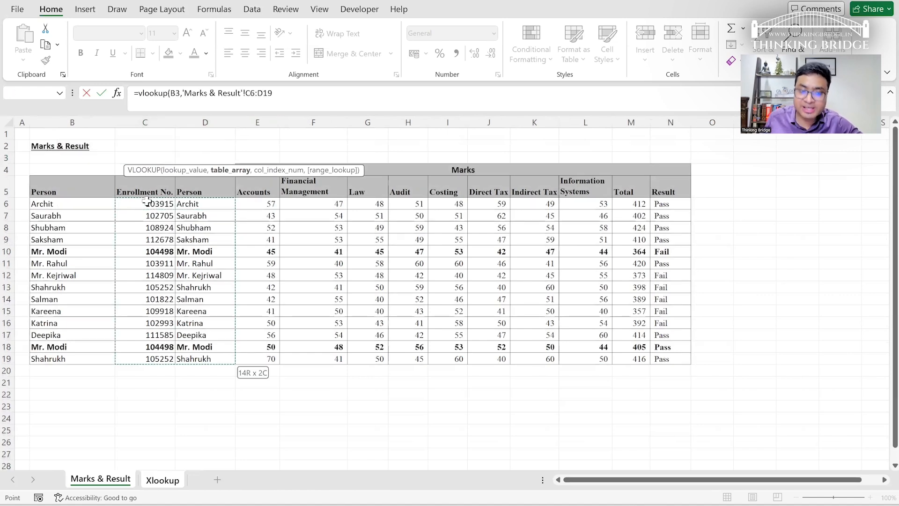
key("F4")
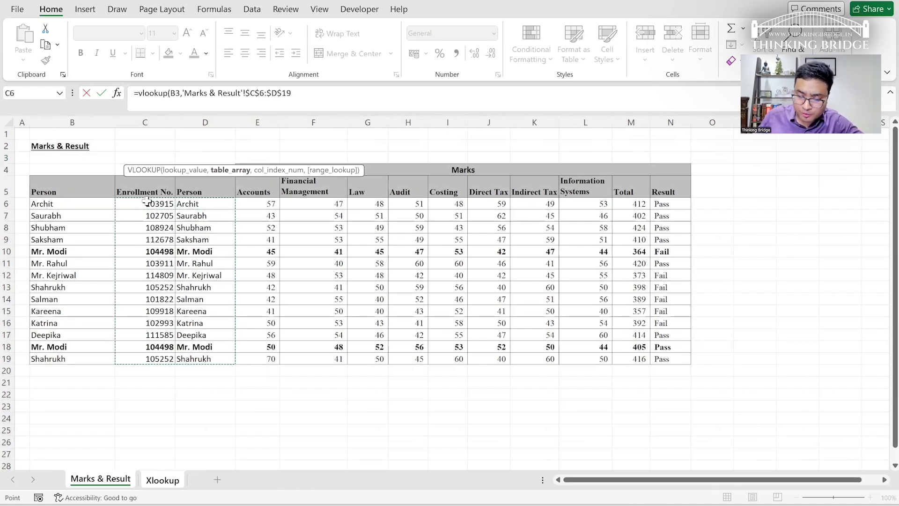
- Complete the Person VLOOKUP with column index 2 and range lookup 0 for an exact match
type(",")
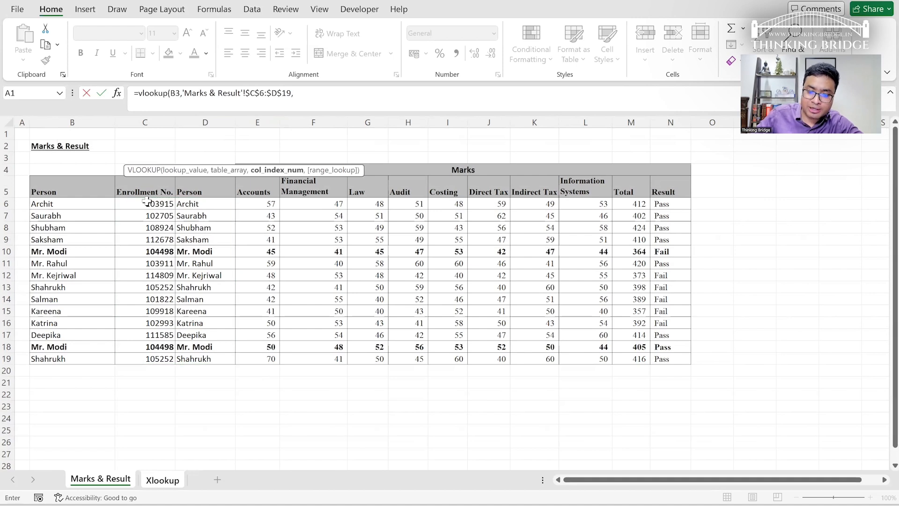
type("2,0")
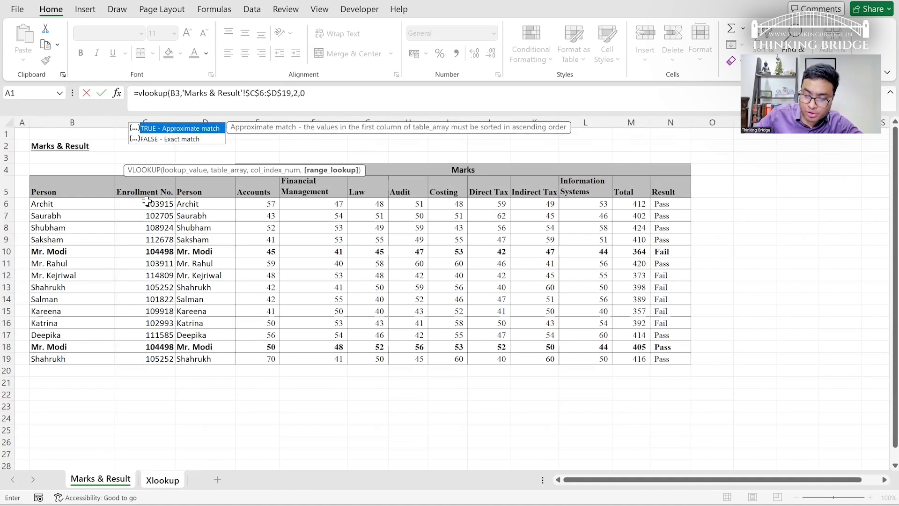
type(")")
key("Return")
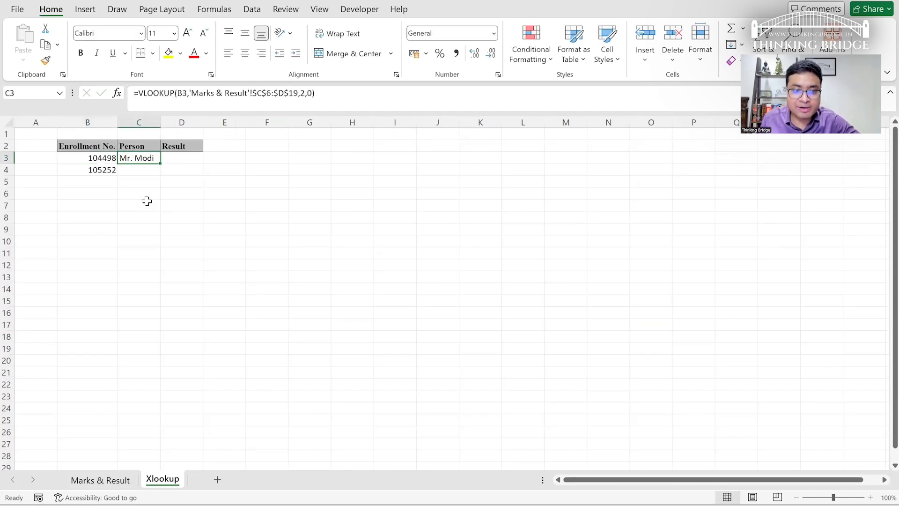
- Copy the Person VLOOKUP formula from C3 to C4
key("ctrl+c")
key("Down")
key("Return")
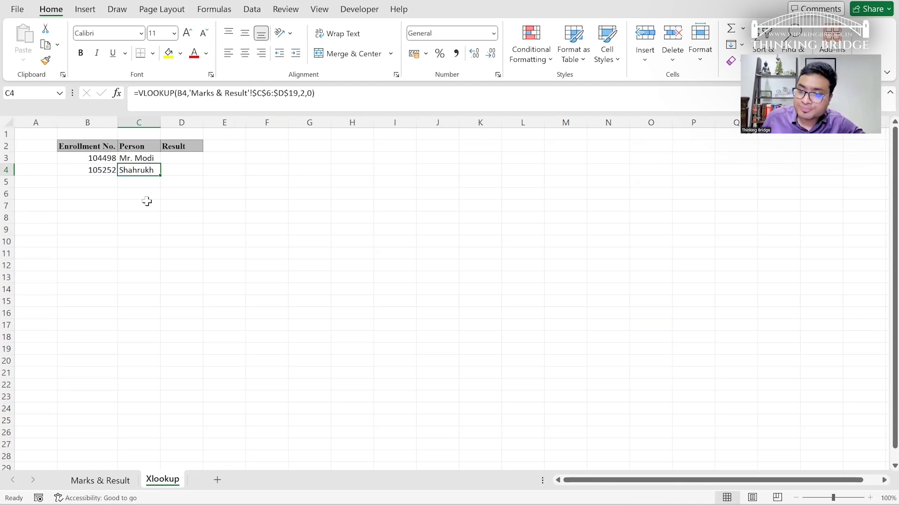
- Compare the Person and Result cells on the Xlookup sheet with the Marks & Result table
key("ctrl+Page_Up")
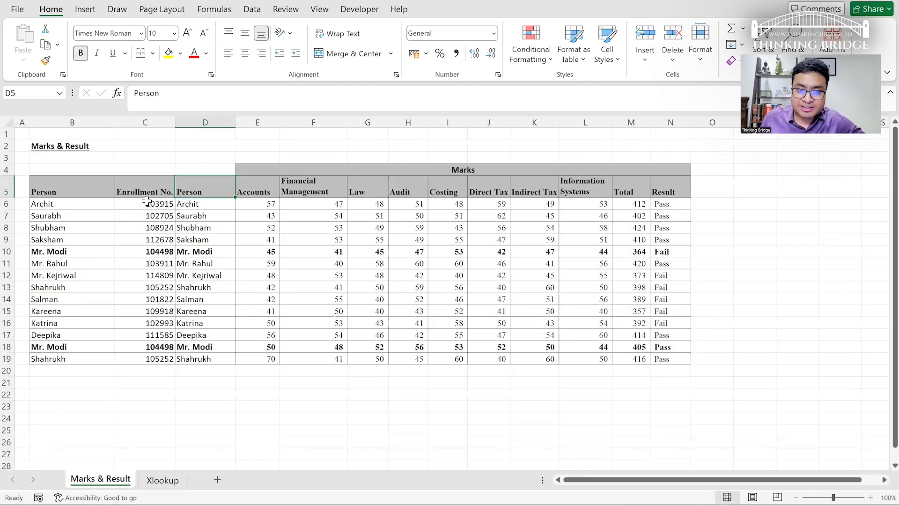
key("ctrl+Page_Down")
key("Right")
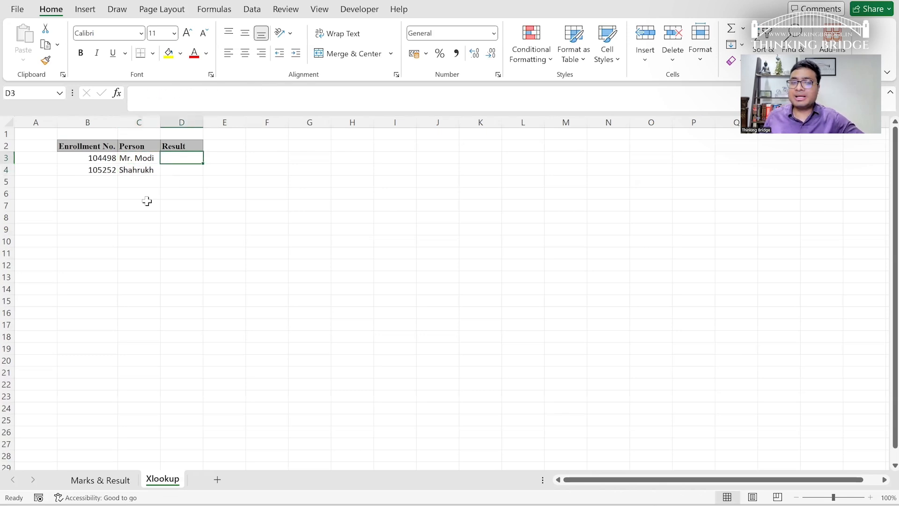
key("Left")
key("Right")
key("Left")
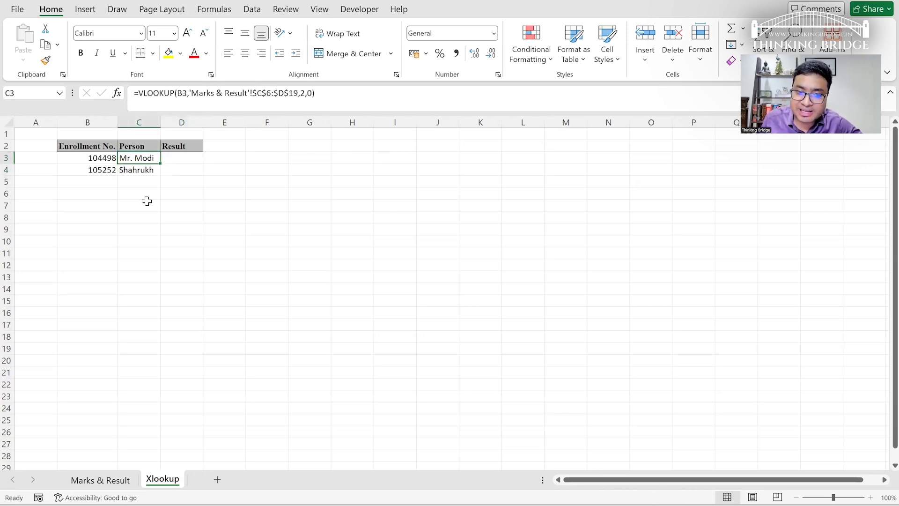
key("ctrl+Page_Up")
key("ctrl+Page_Down")
- Begin a VLOOKUP in Result cell D3 of the Xlookup sheet, using B3 as the lookup value
key("Right")
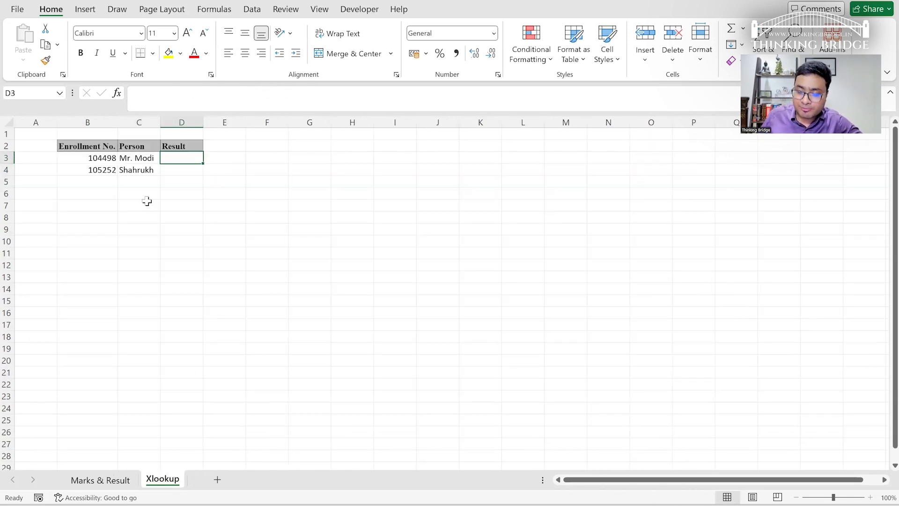
type("=vlookup(")
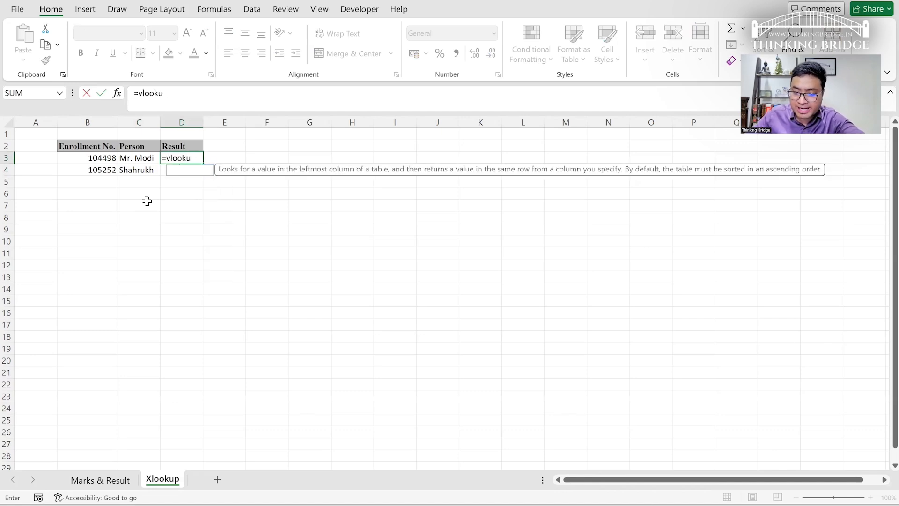
key("Left")
key("Left")
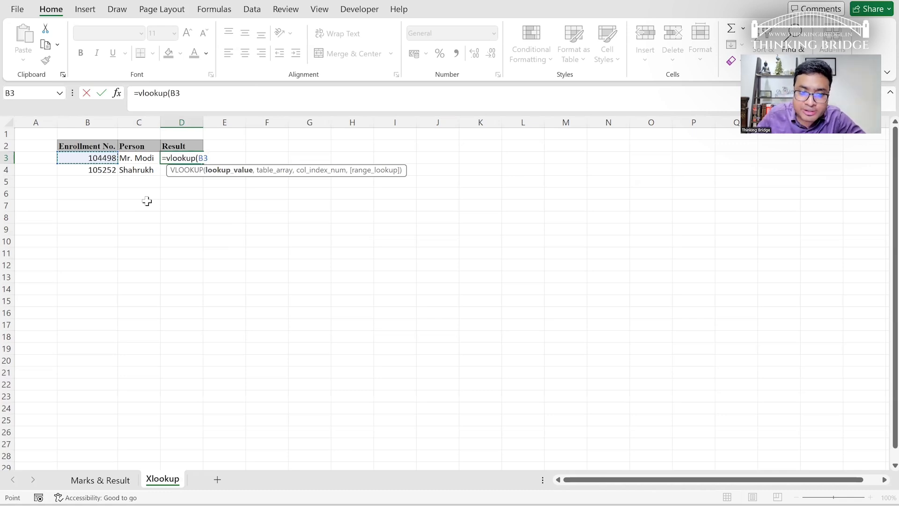
type(",")
- Set the Result formula's table array to Marks & Result range C6:N19, locked as absolute references
key("ctrl+Page_Up")
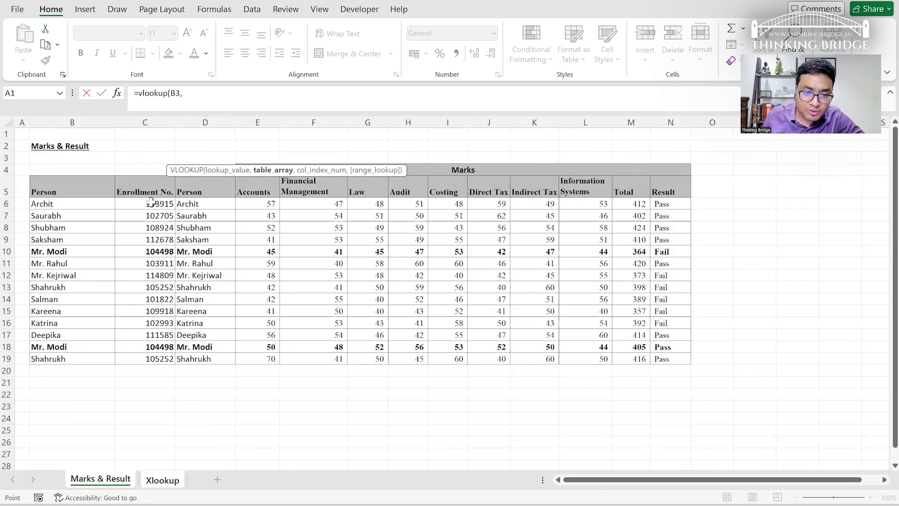
left_click(141, 202)
key("ctrl+shift+Down")
key("shift+Right")
key("shift+Right")
key("shift+Right")
key("shift+Right")
key("shift+Right")
key("shift+Right")
key("shift+Right")
key("shift+Right")
key("shift+Right")
key("shift+Right")
key("shift+Right")
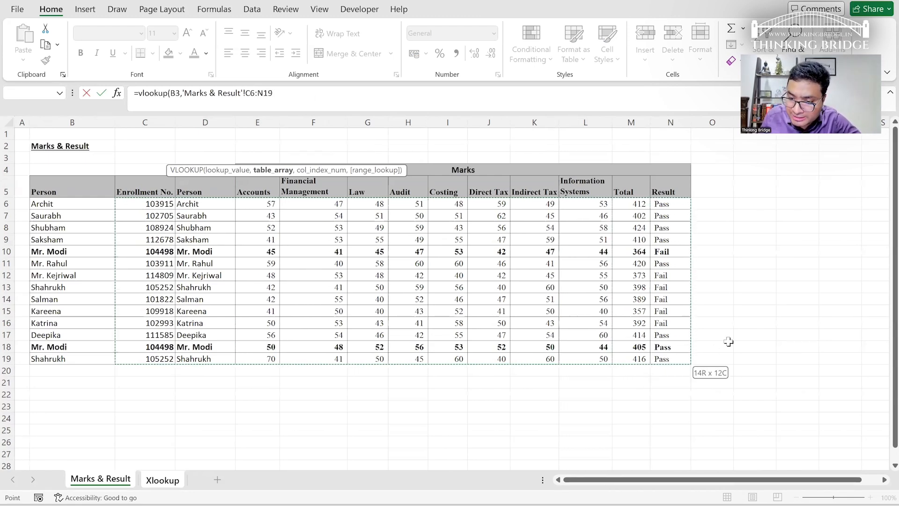
key("F4")
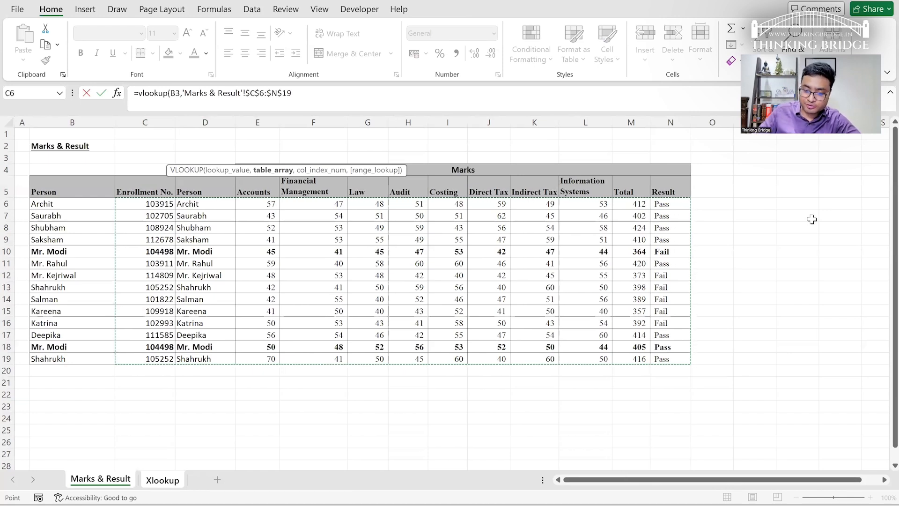
- Complete the Result VLOOKUP with column index 12 and range lookup 0 for an exact match
type(",12,")
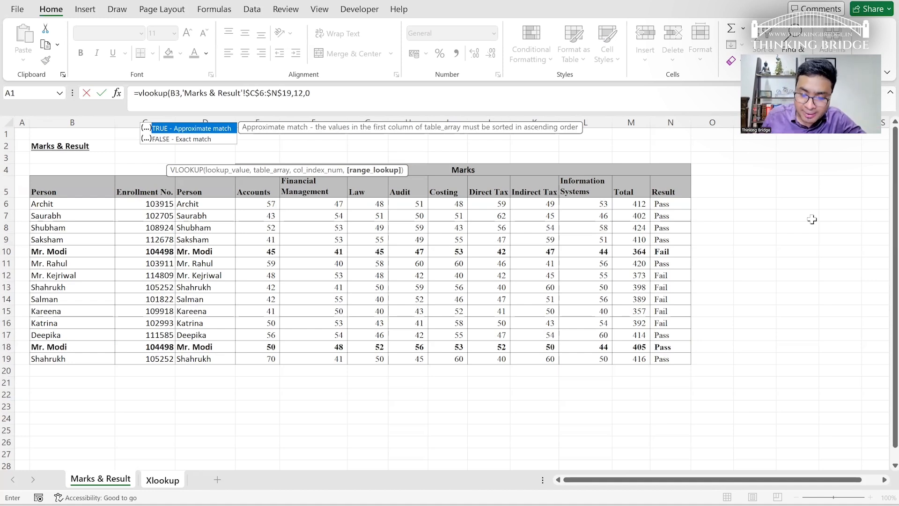
type("0")
key("Return")
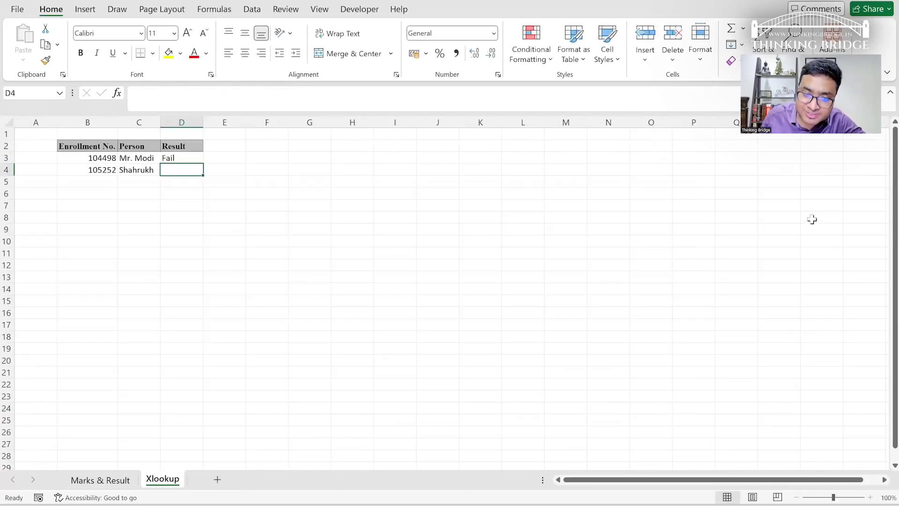
- Copy the Result formula from D3 down to D4 on the Xlookup sheet
key("Up")
key("ctrl+c")
key("Down")
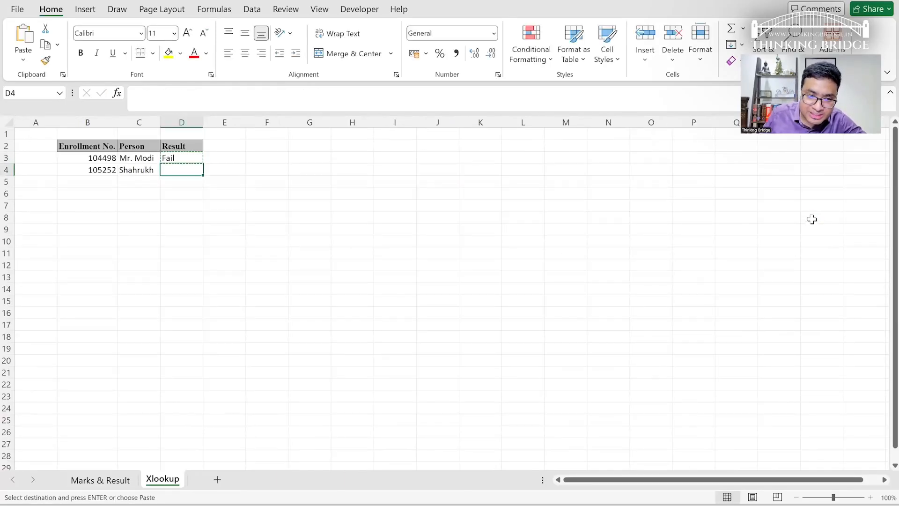
key("ctrl+v")
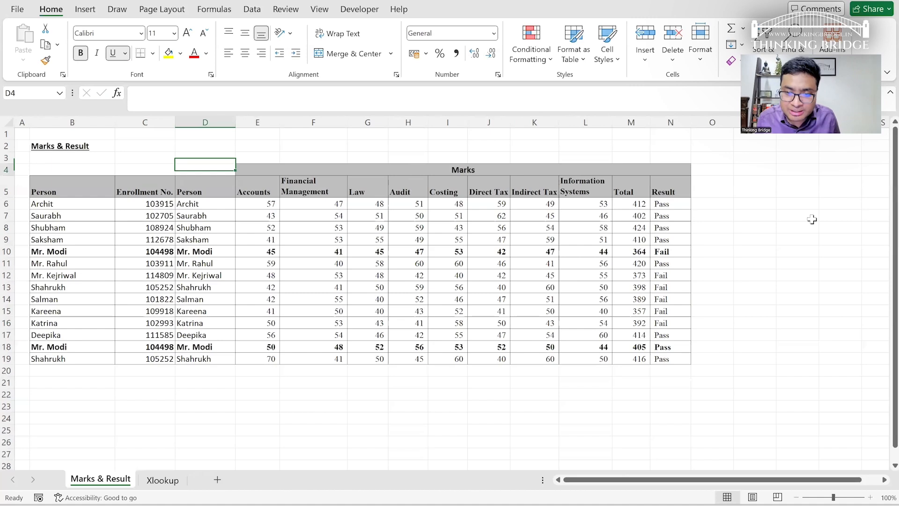
- Examine the bold row 10 entry of the Marks & Result table across its marks and result
key("Down")
key("Down")
key("Down")
key("Down")
key("Down")
key("Down")
key("Down")
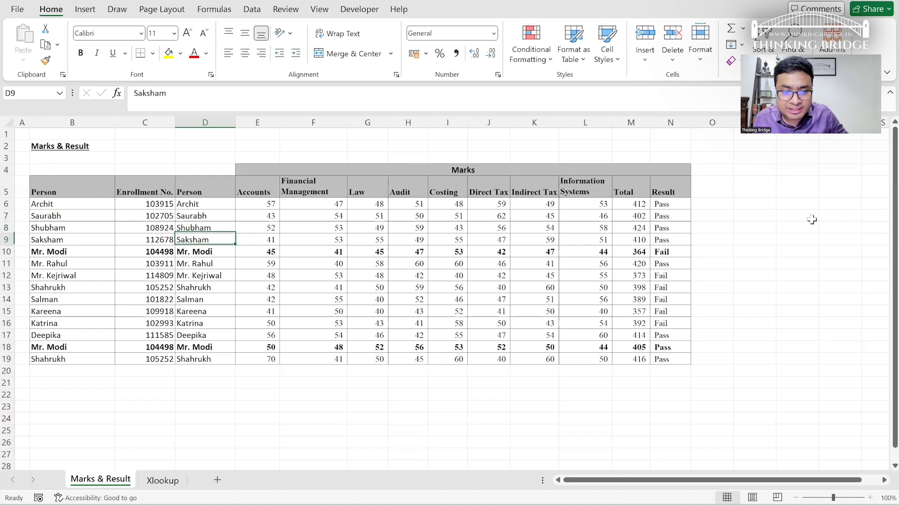
key("shift+space")
key("Right")
key("Right")
key("Right")
key("Right")
key("Right")
key("Right")
key("Right")
key("Right")
key("Right")
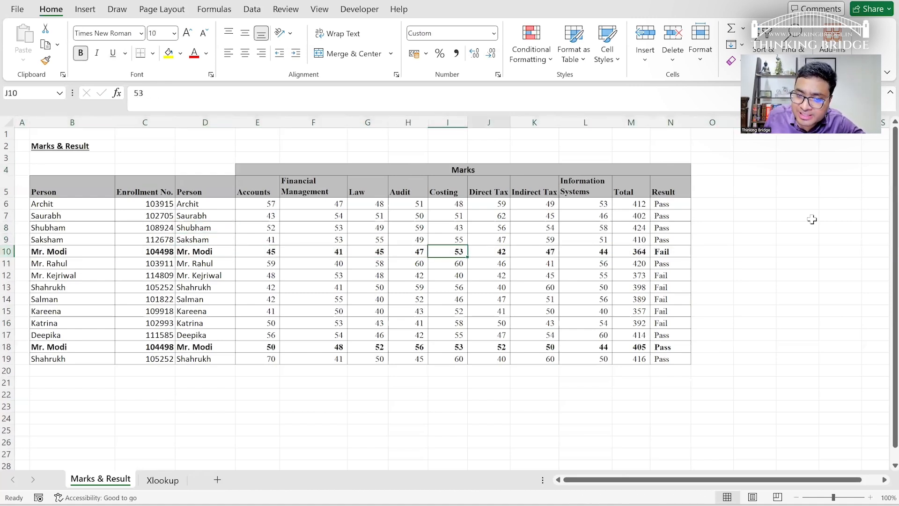
key("shift+space")
- Examine the repeated bold entry in row 18 of Marks & Result, reading across to its Result cell
key("Down")
key("Down")
key("Down")
key("Down")
key("Down")
key("Down")
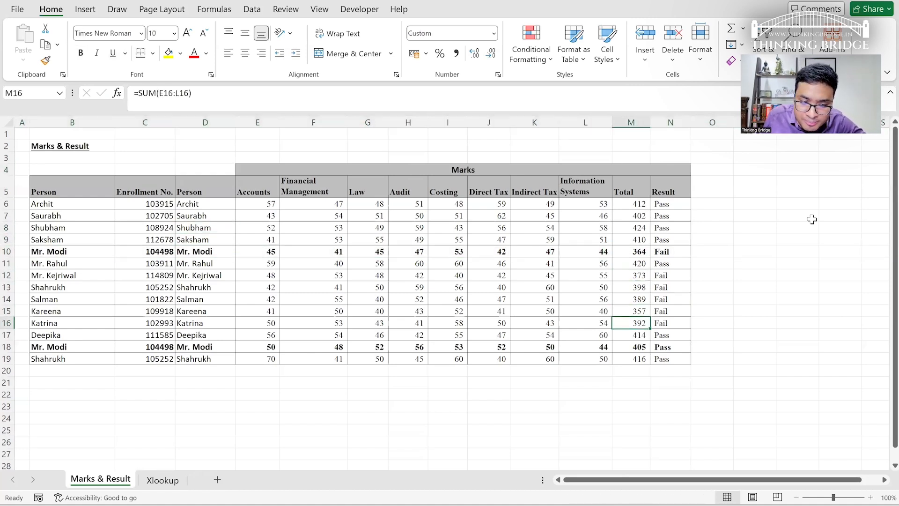
key("Left")
key("Left")
key("Left")
key("Left")
key("Left")
key("Left")
key("Left")
key("Left")
key("Left")
key("Left")
key("Down")
key("Down")
key("shift+space")
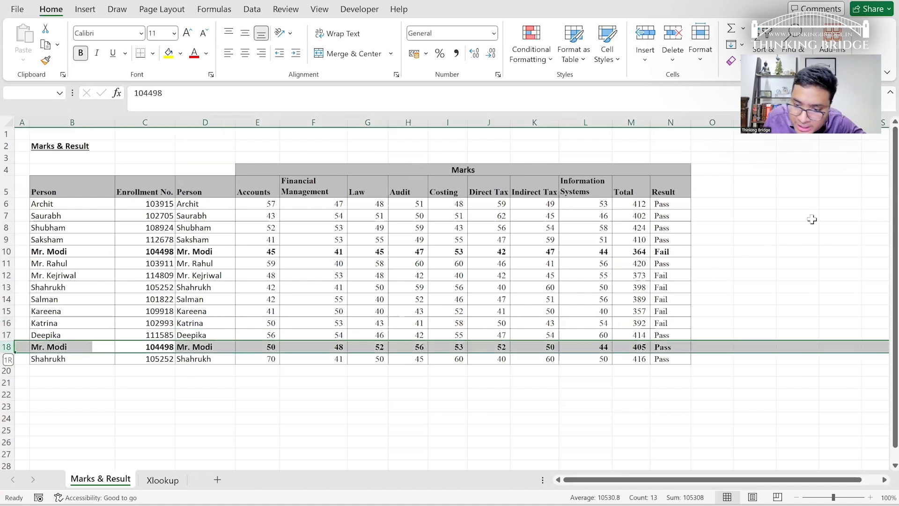
key("Right")
key("Right")
key("Right")
key("Right")
key("Right")
key("Right")
key("Right")
key("Right")
key("Right")
key("Right")
key("Right")
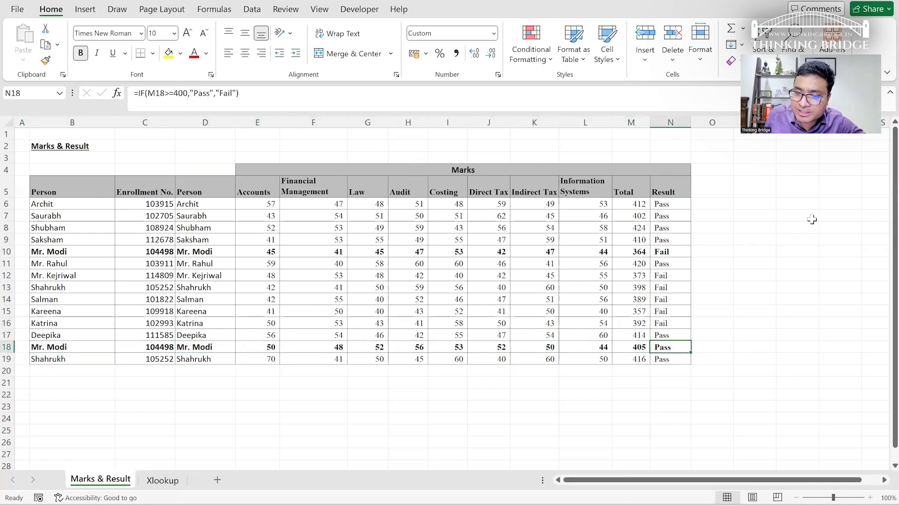
- Return to the bold entry in row 10 and compare its result and enrollment number with row 18
key("Up")
key("Up")
key("Up")
key("Up")
key("Up")
key("Up")
key("Up")
key("Up")
key("Up")
key("Up")
key("Up")
key("Down")
key("Down")
key("Down")
key("Left")
key("Left")
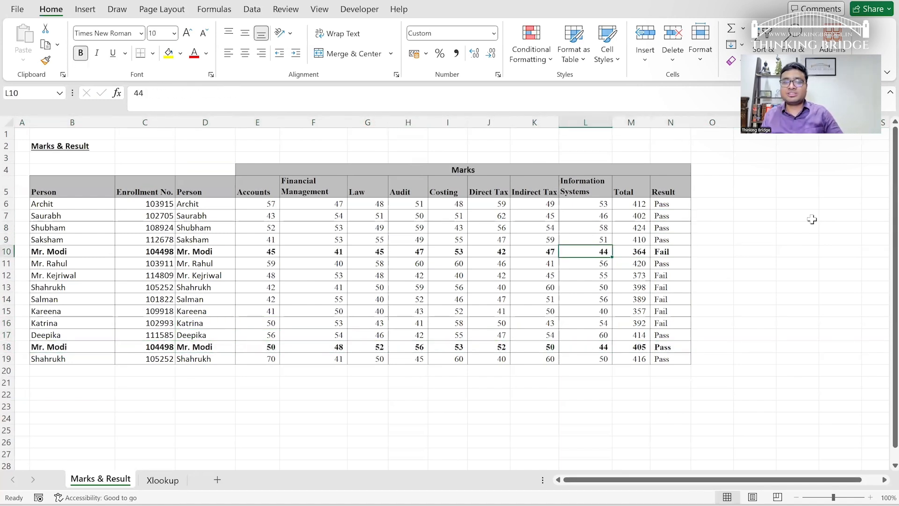
key("Left")
key("Left")
key("Left")
key("Left")
key("Left")
key("Left")
key("Left")
key("Left")
key("Left")
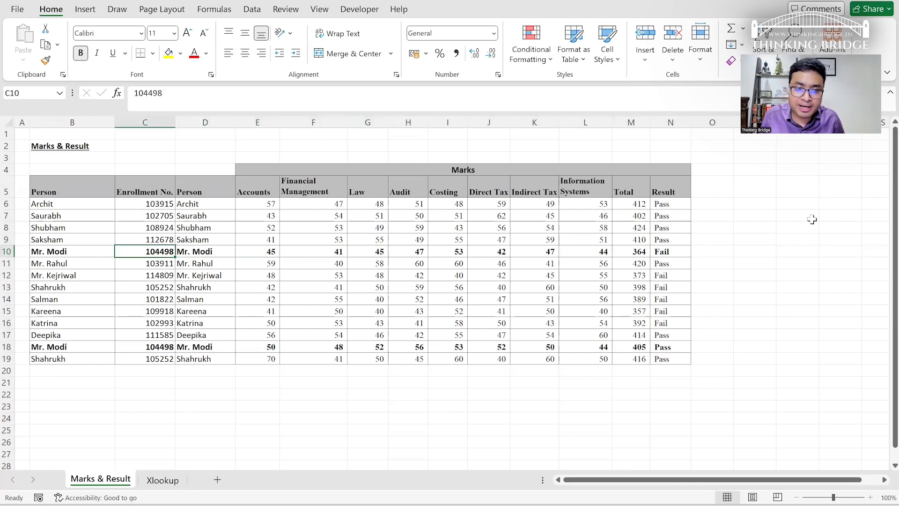
- Trace the lookup down Enrollment No. range C6:C19, checking the entries in rows 10 and 13
key("Up")
key("Up")
key("Up")
key("Up")
key("ctrl+shift+Down")
key("shift+Down")
key("shift+Down")
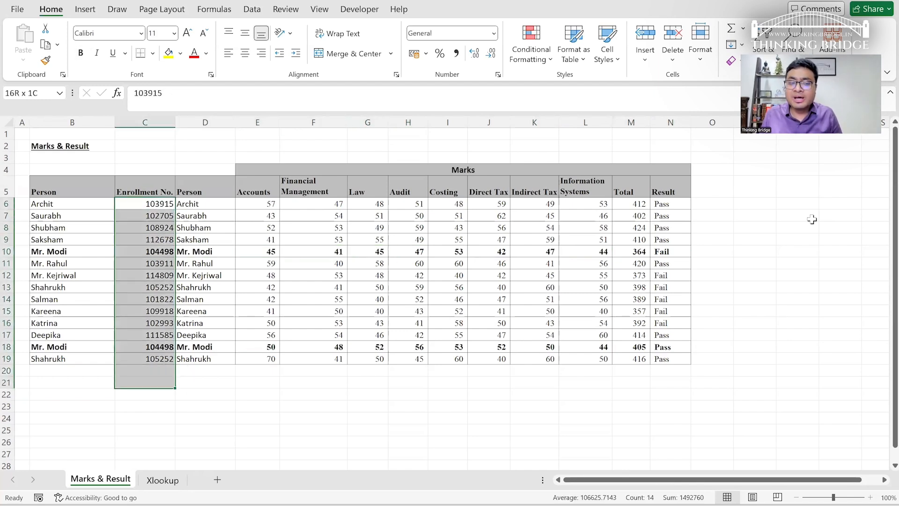
key("shift+Up")
key("shift+Up")
key("Down")
key("Down")
key("Down")
key("Down")
key("shift+space")
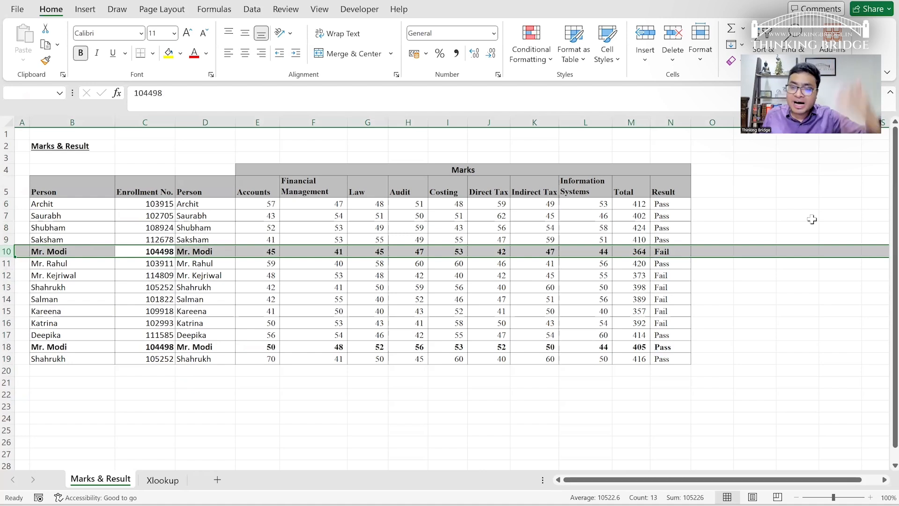
key("Down")
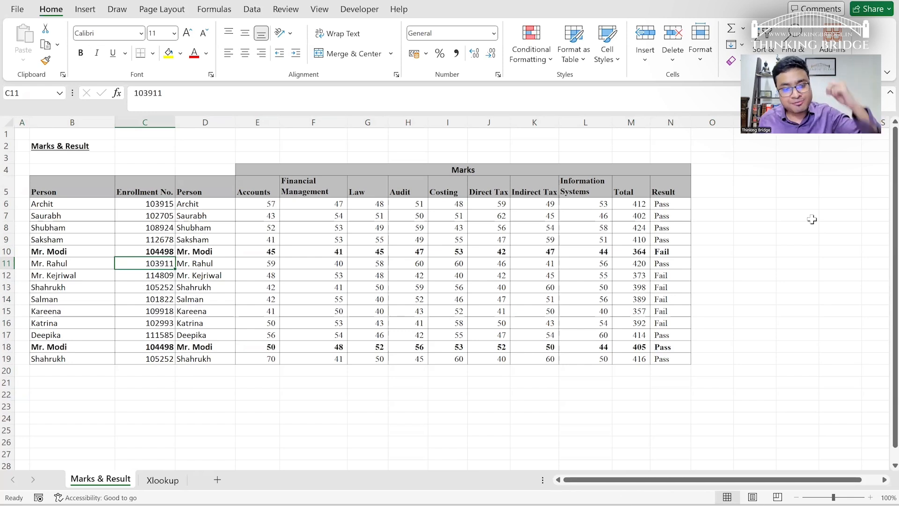
key("Down")
key("Down")
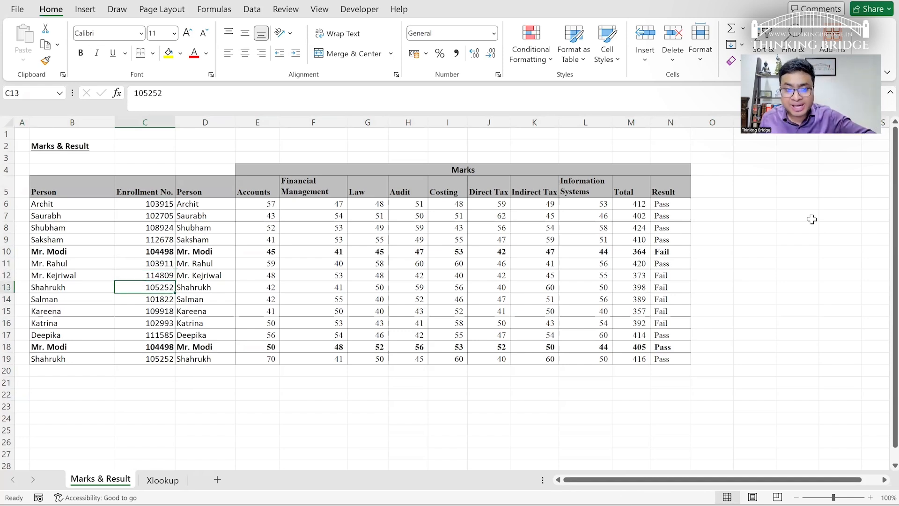
- Review the lookup table starting at C6 and highlight rows 10 and 13 as the first entries for both enrollment numbers
key("Up")
key("Up")
key("Up")
key("Up")
key("Up")
key("Up")
key("Up")
key("ctrl+shift+Down")
key("shift+Right")
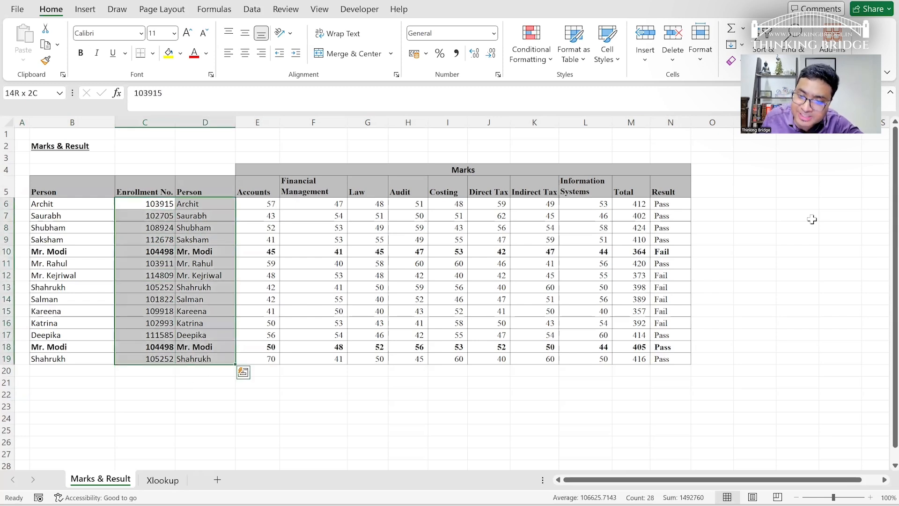
key("ctrl+shift+Right")
key("Right")
key("Left")
key("Down")
key("Down")
key("Down")
key("Down")
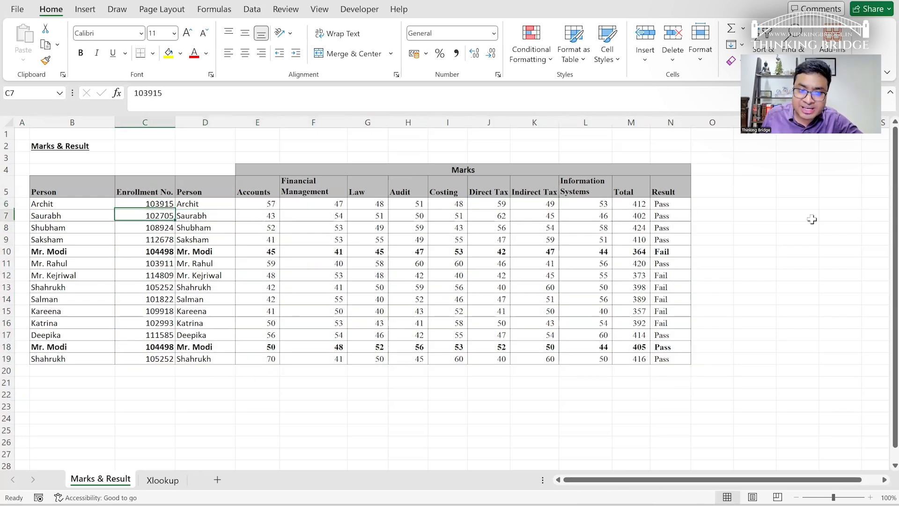
key("shift+space")
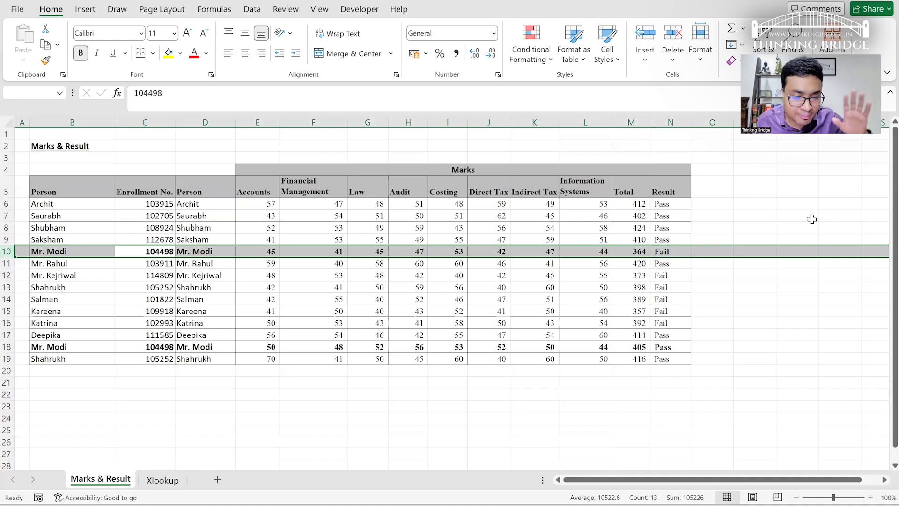
key("Down")
key("Down")
key("Down")
key("shift+space")
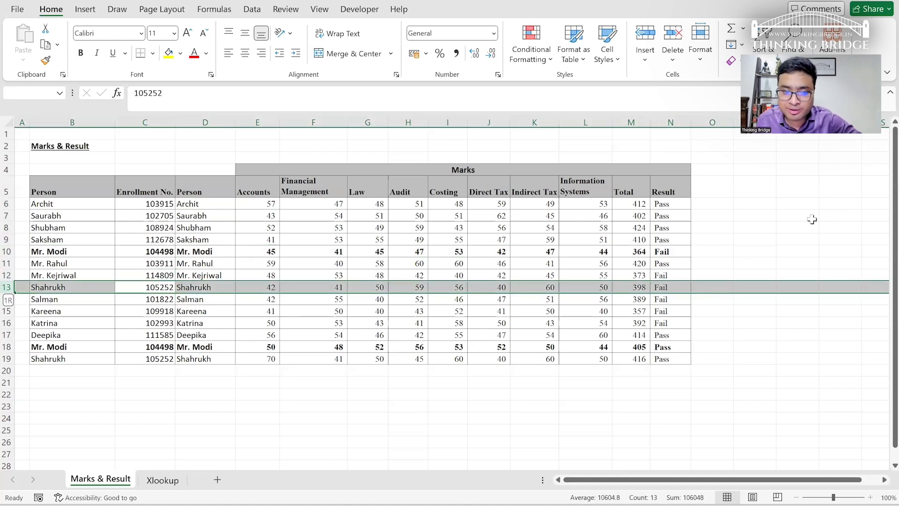
- Inspect row 19, the repeated entry of the row 13 student, across its marks and total
key("Down")
key("Down")
key("Down")
key("Down")
key("Down")
key("Down")
key("shift+space")
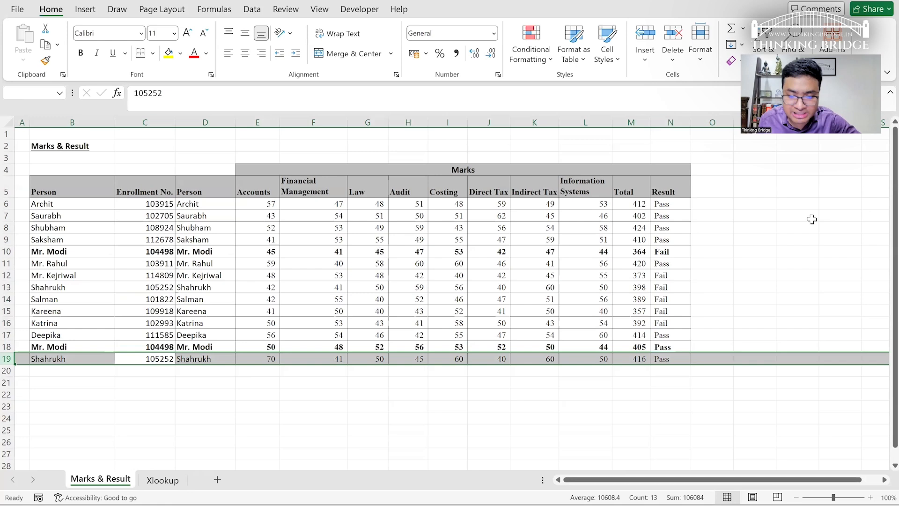
key("Right")
key("Right")
key("Right")
key("Right")
key("Right")
key("Right")
key("Right")
key("Right")
key("Right")
key("Right")
key("Left")
key("Left")
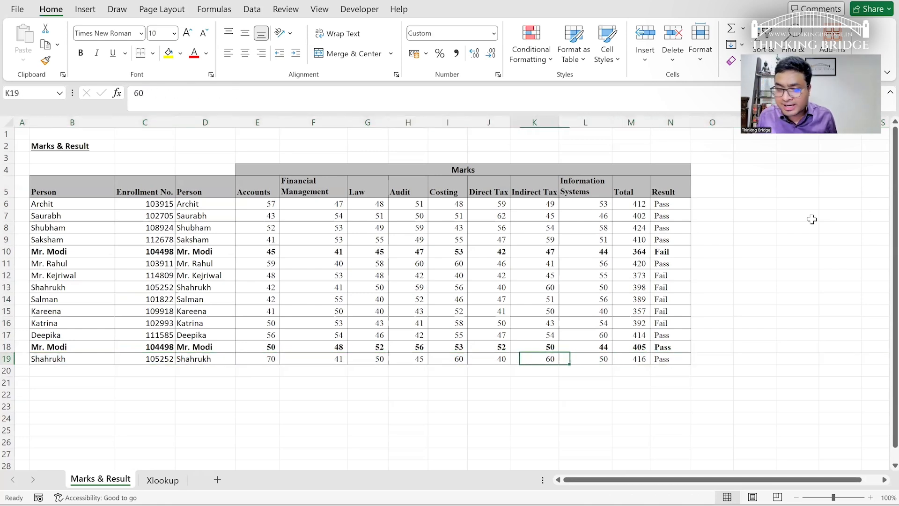
key("Left")
key("Left")
key("Left")
key("Left")
key("Left")
key("Left")
key("Left")
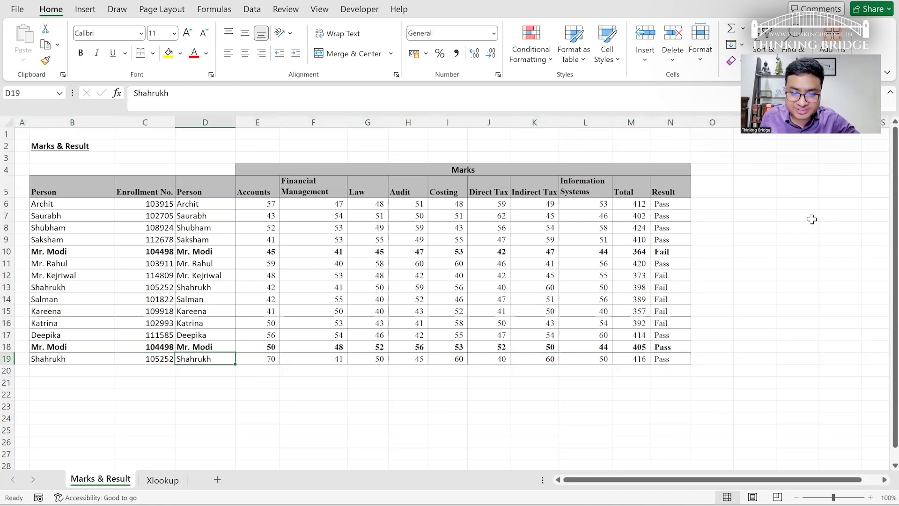
- Clear the Person and Result formulas in C3:D4 of the Xlookup sheet and return to Marks & Result
key("ctrl+Page_Down")
key("Up")
key("Left")
key("shift+Down")
key("shift+Right")
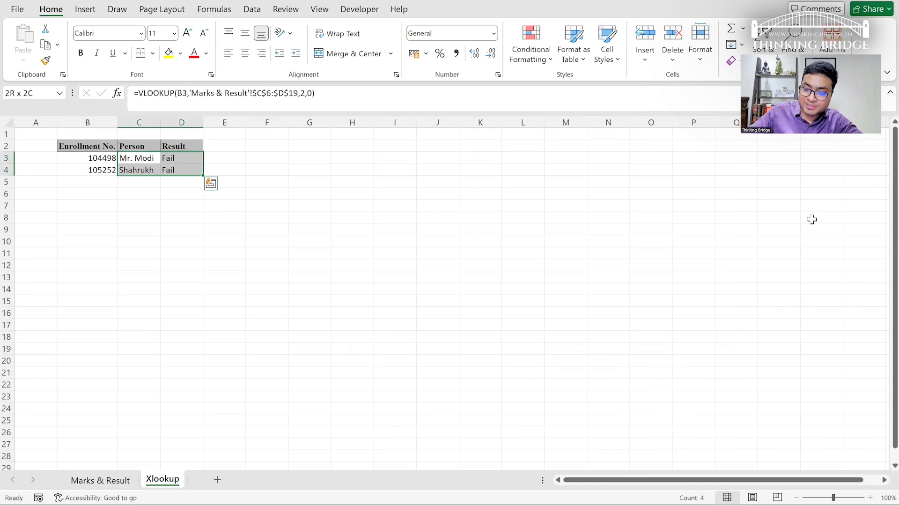
key("Delete")
key("Left")
key("ctrl+Page_Up")
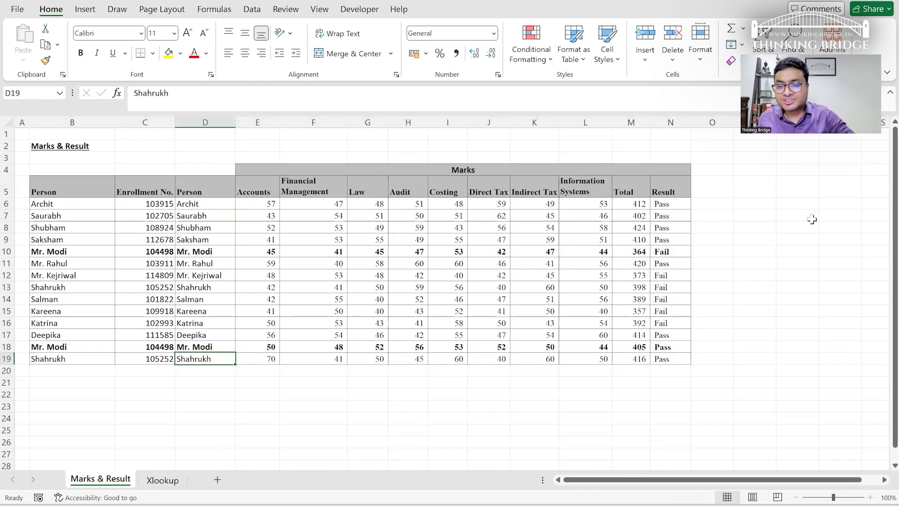
- Delete the helper Person column D from the Marks & Result sheet
key("ctrl+Page_Down")
key("ctrl+Page_Up")
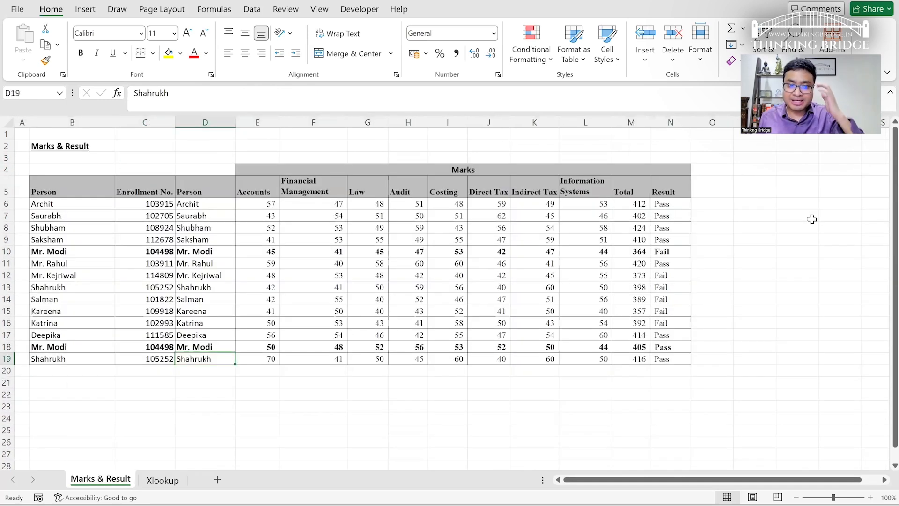
key("ctrl+space")
key("ctrl+minus")
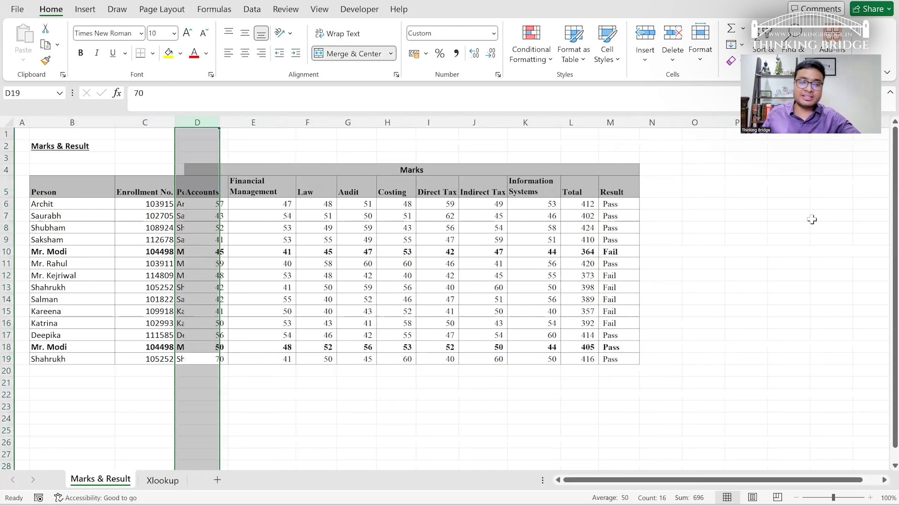
- Review the original Person column B beside the Enrollment No. column in the Marks & Result table
key("Left")
key("Left")
key("Up")
key("ctrl+Up")
key("Down")
key("ctrl+shift+Down")
key("Right")
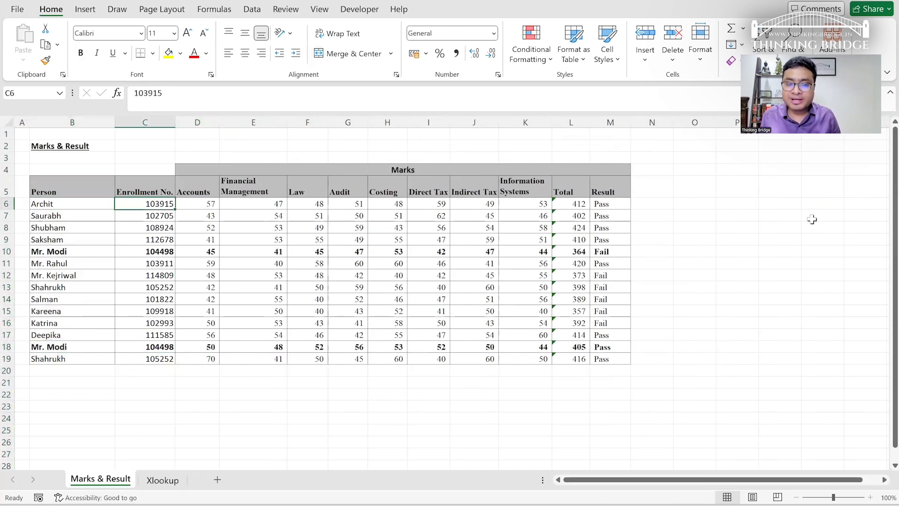
- Start an XLOOKUP formula in Person cell C3 of the Xlookup sheet with enrollment number B3 as the lookup value
key("ctrl+shift+Down")
key("Up")
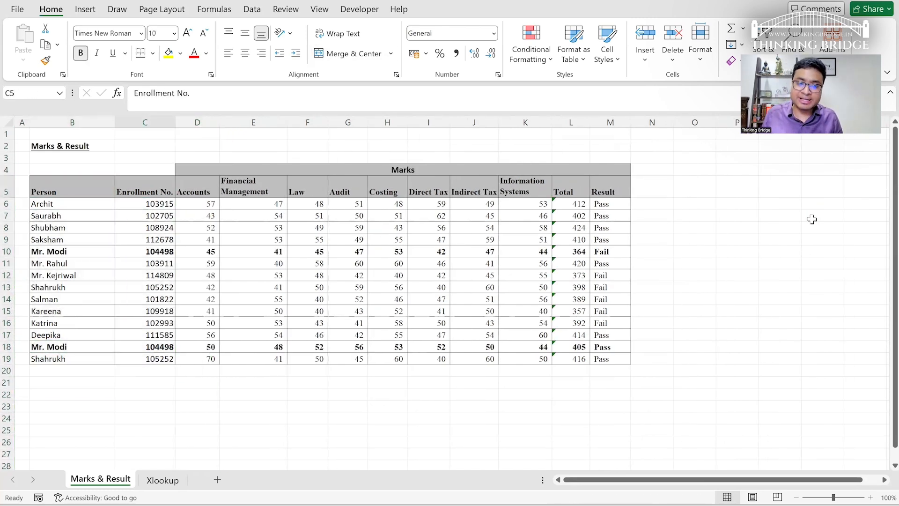
key("ctrl+Page_Down")
key("Right")
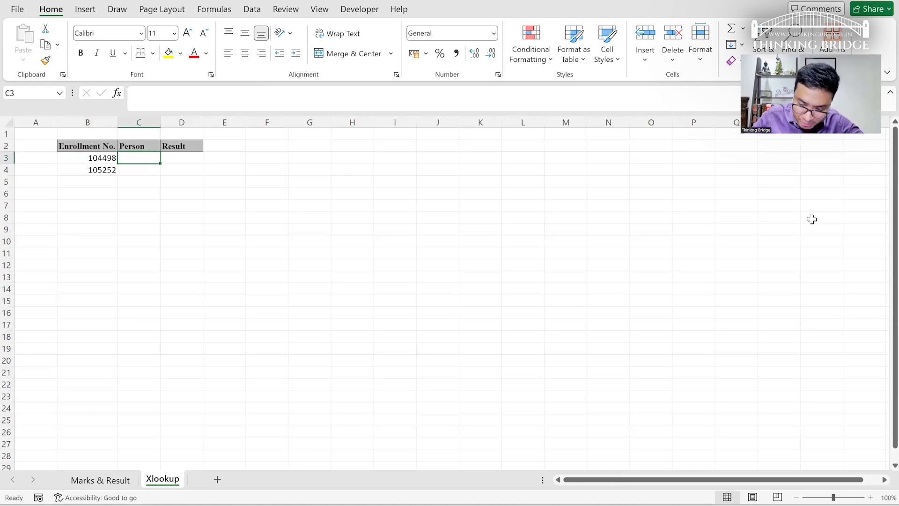
type("=xlook")
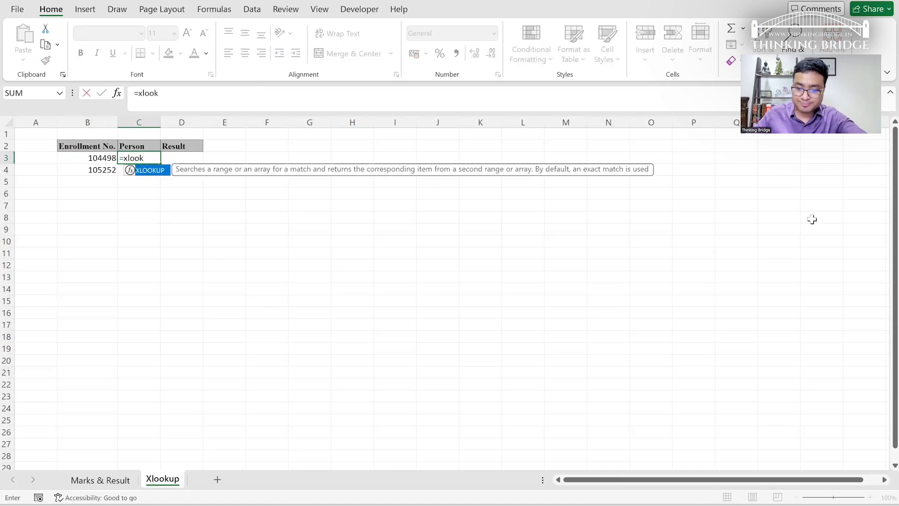
type("up(")
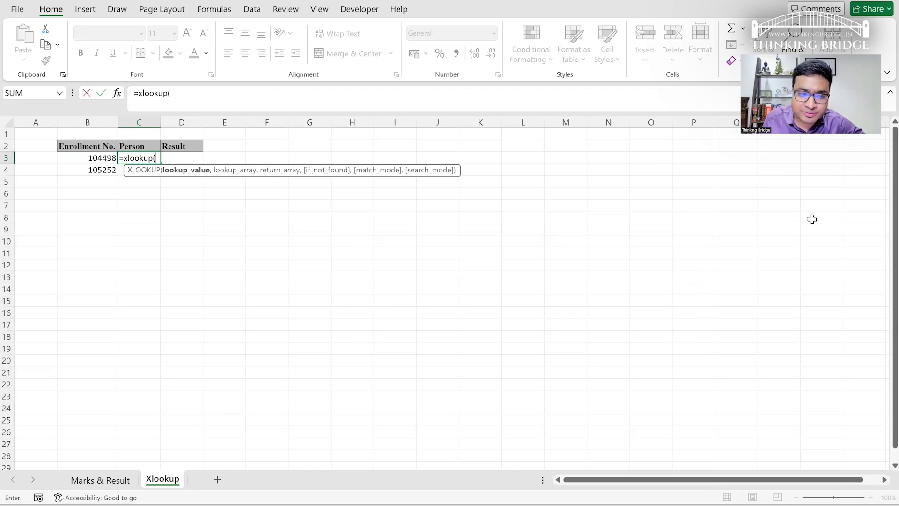
key("Left")
type(",")
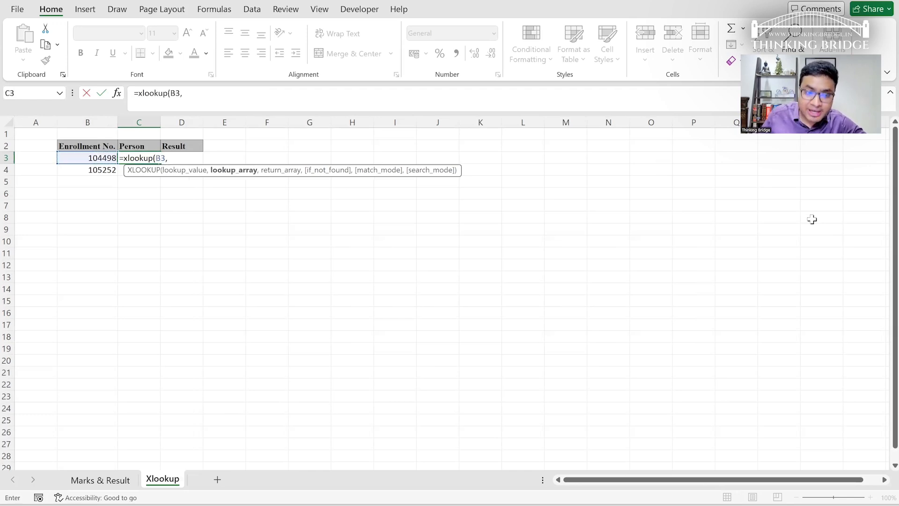
- Set the C3 formula's lookup array to the Enrollment No. range 'Marks & Result'!$C$6:$C$19 as an absolute reference
key("ctrl+Page_Up")
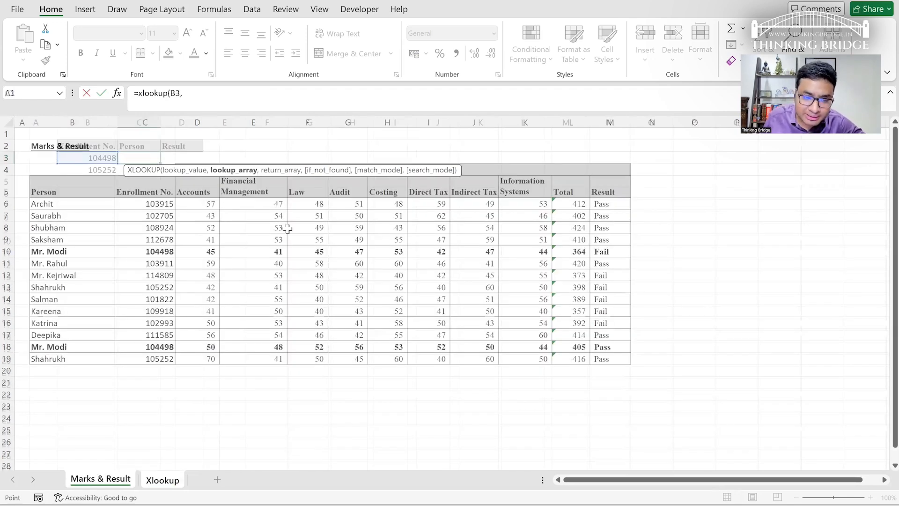
left_click(153, 203)
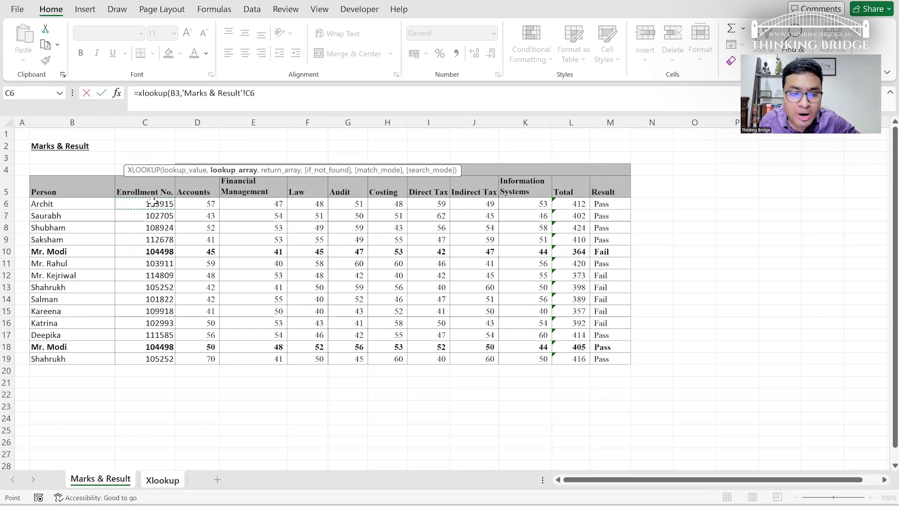
key("ctrl+shift+Down")
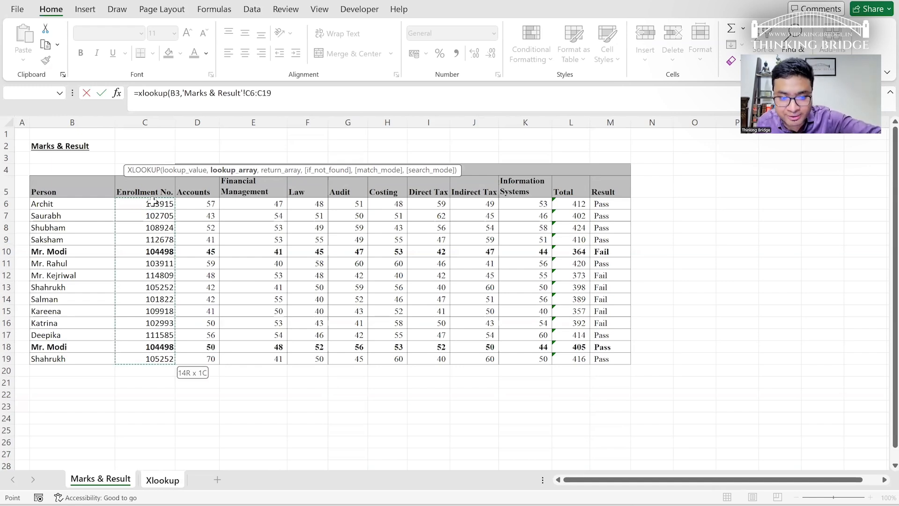
key("F4")
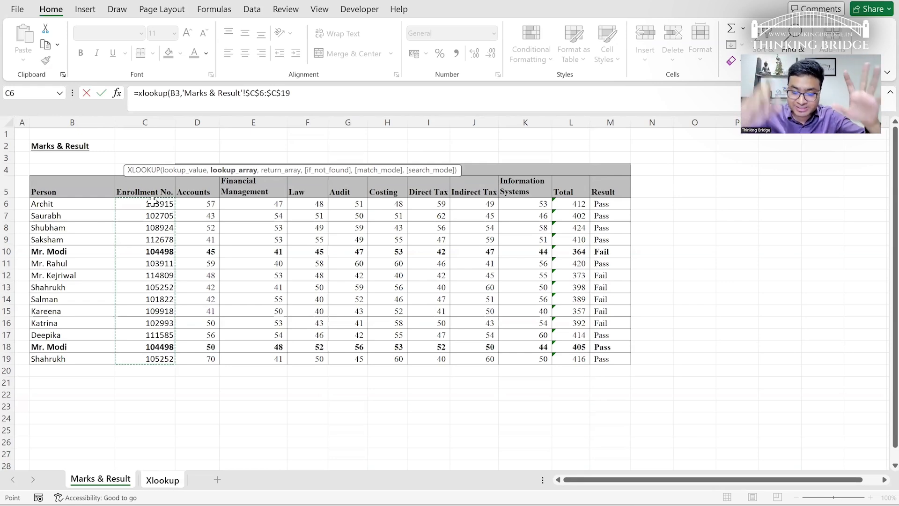
type(",")
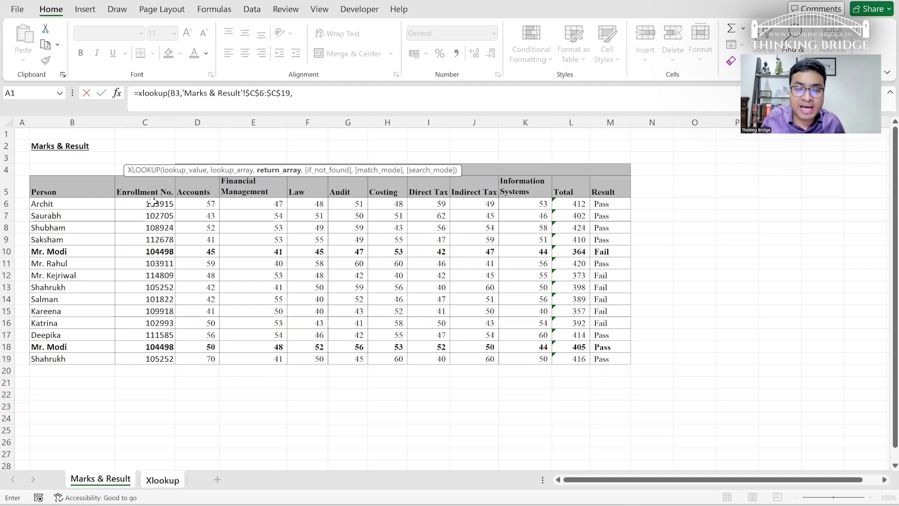
- Set the C3 formula's return array to the Person range 'Marks & Result'!$B$6:$B$19 as an absolute reference
left_click(75, 203)
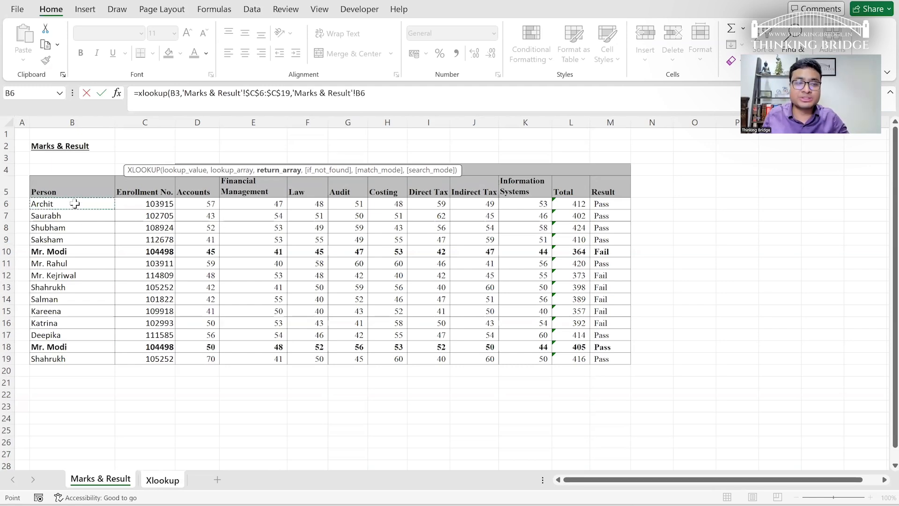
key("ctrl+shift+Down")
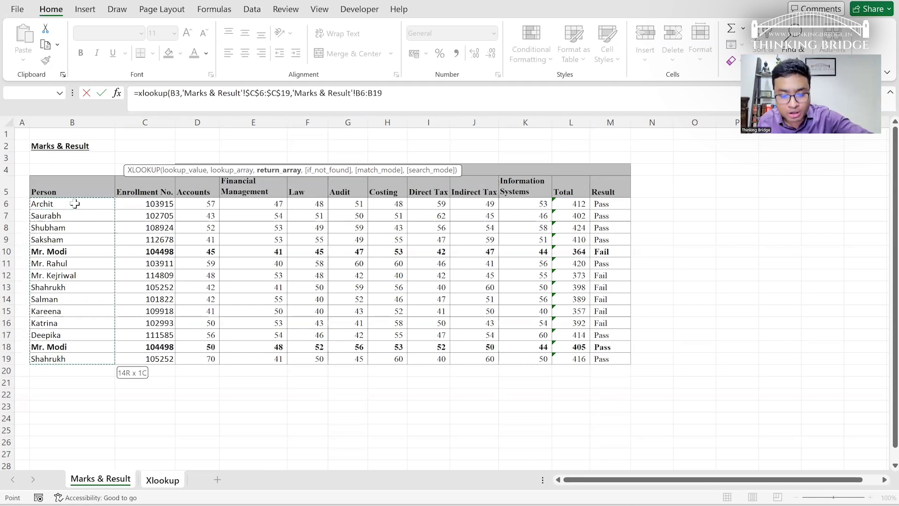
key("F4")
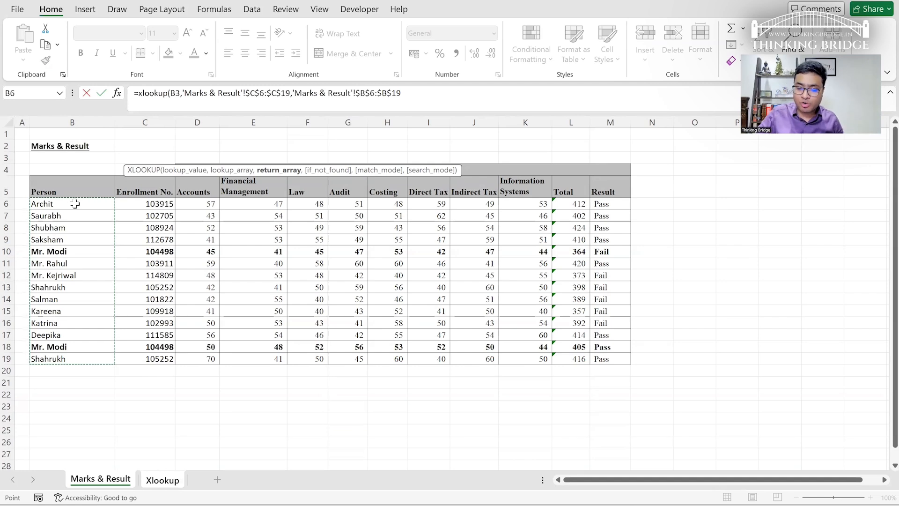
type(",")
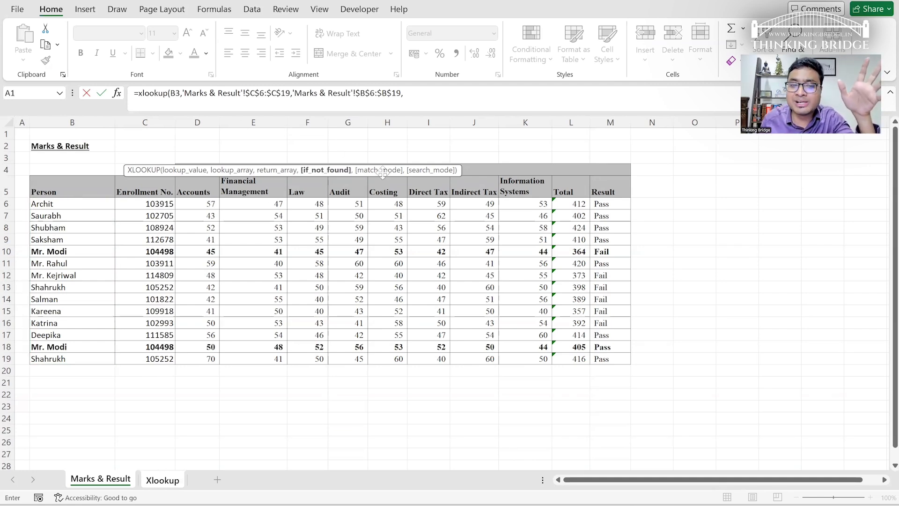
- Complete the C3 formula with if_not_found empty, match mode 0 for exact match, and search mode left blank
type(",")
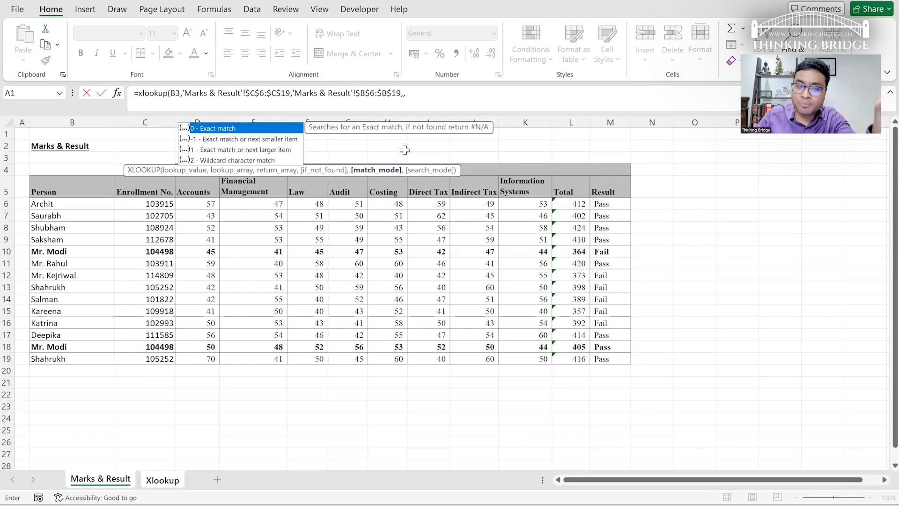
type("0")
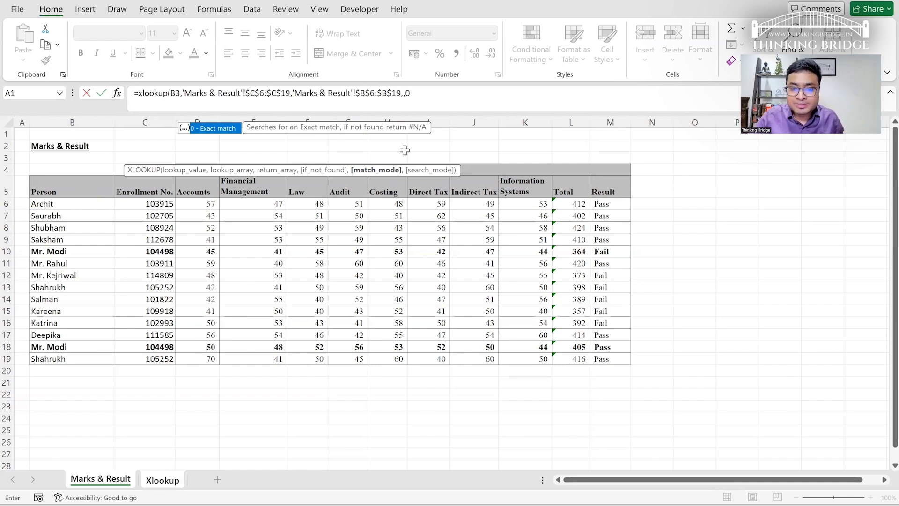
type(",")
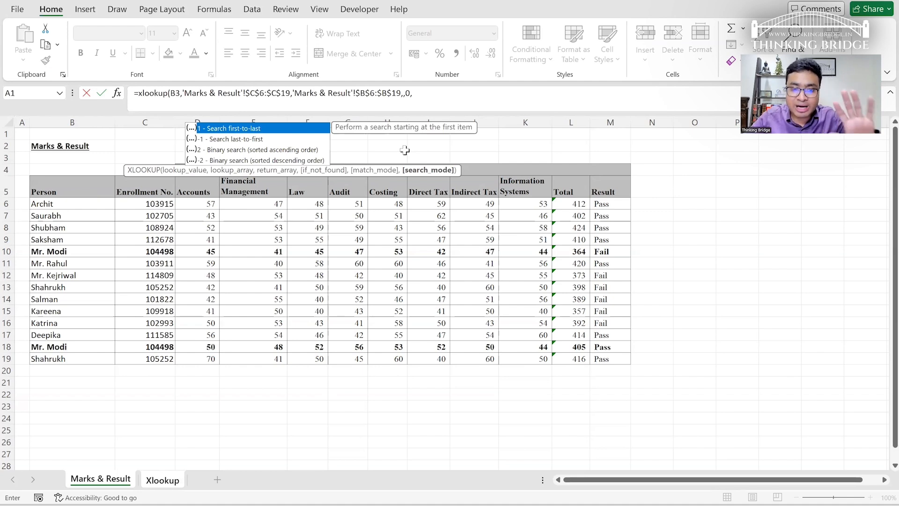
type("1)")
key("Return")
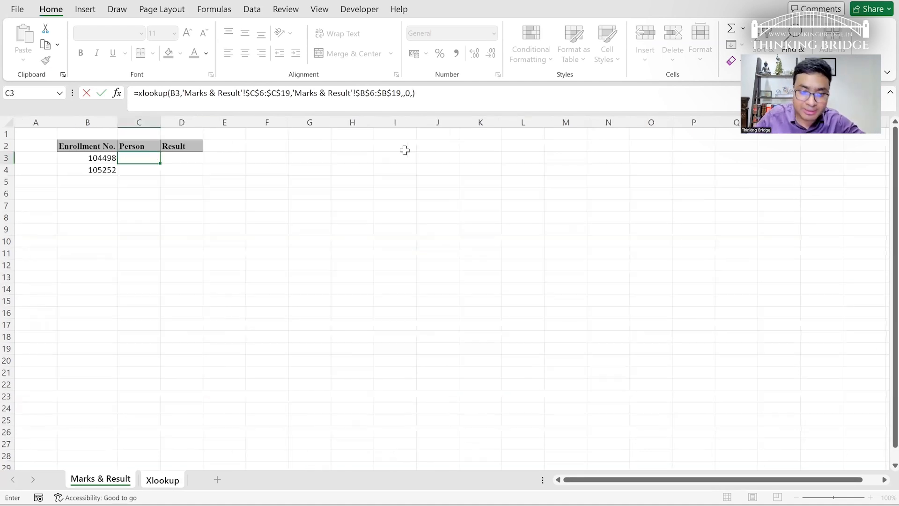
- Copy the Person XLOOKUP formula from C3 to C4
key("Up")
key("ctrl+c")
key("Down")
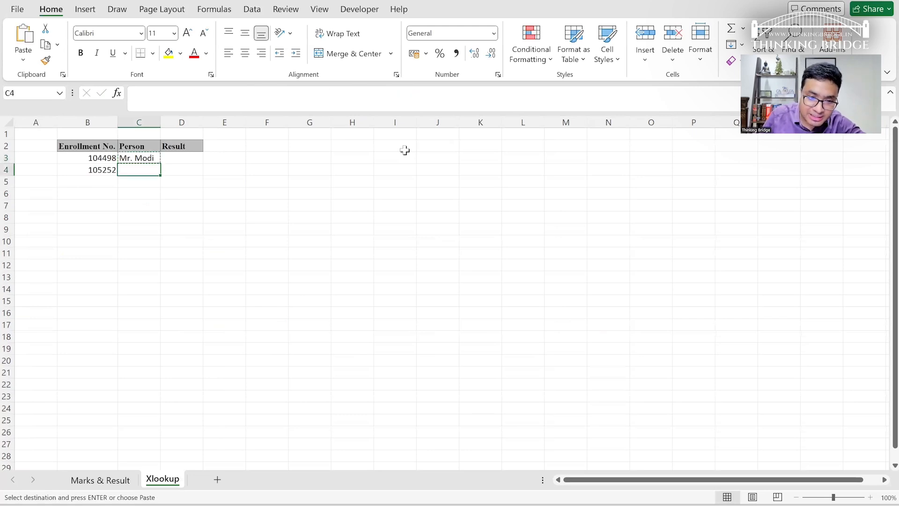
key("Return")
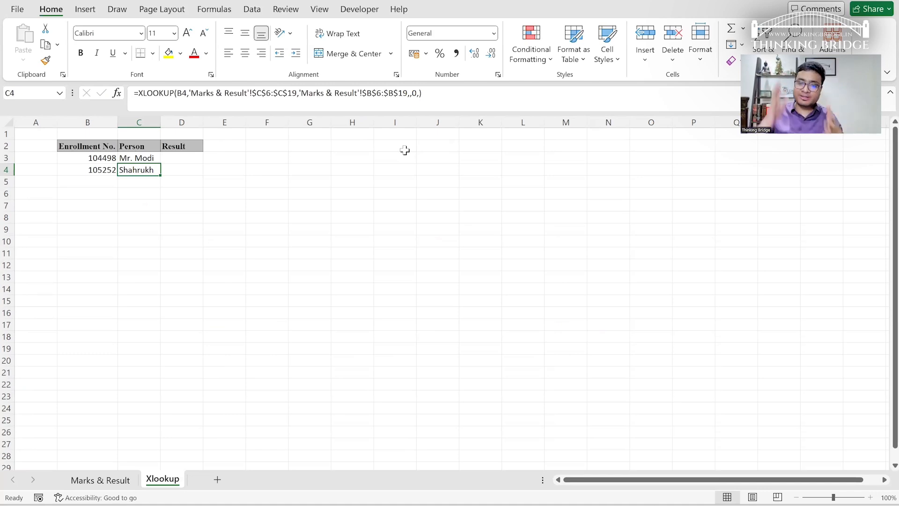
- Start an XLOOKUP formula in Result cell D3 with enrollment number B3 as the lookup value
key("Up")
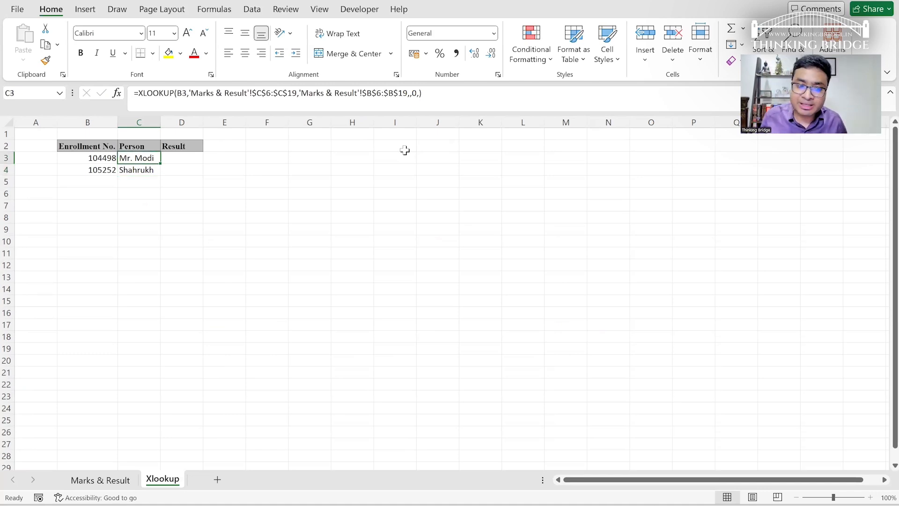
key("Down")
key("Up")
key("Right")
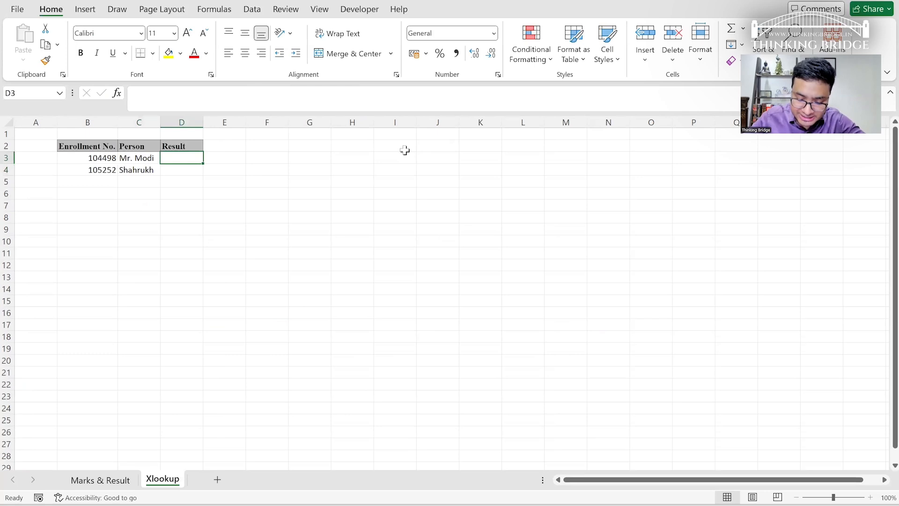
type("=xl")
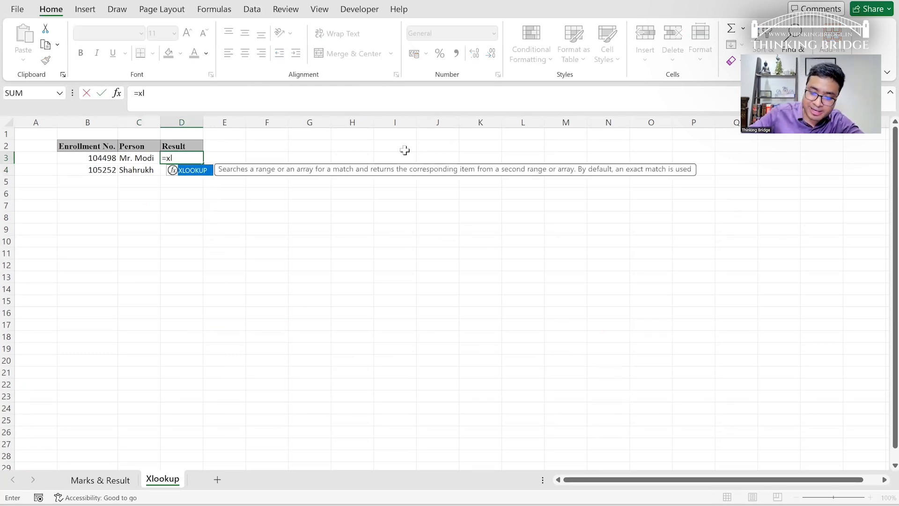
type("ookup(")
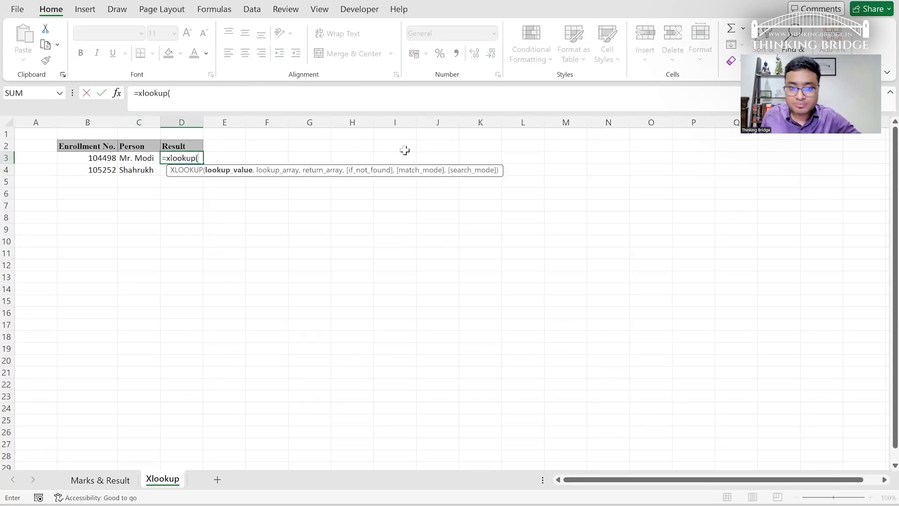
key("Left")
key("Left")
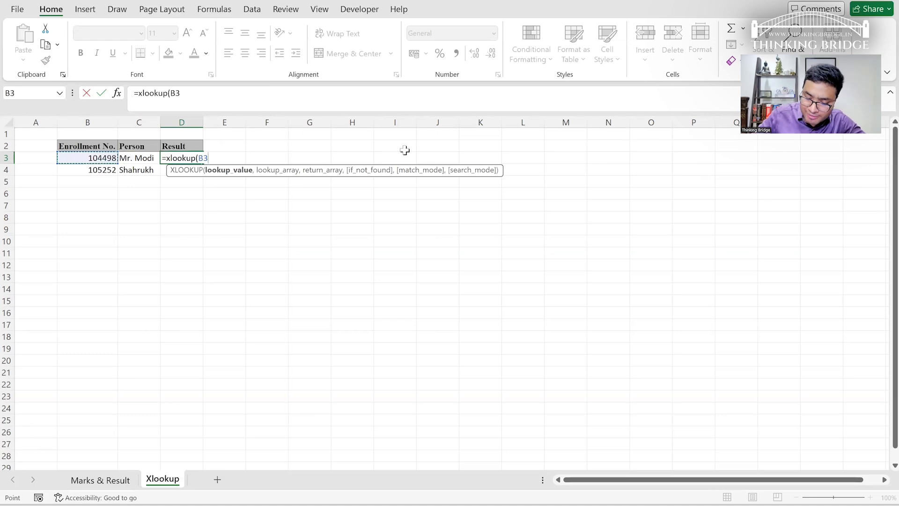
type(",")
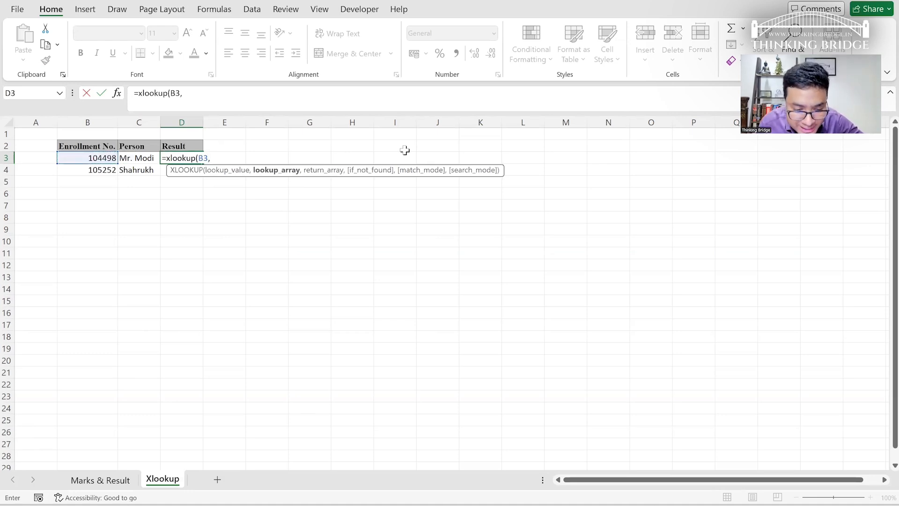
- Set the D3 formula's lookup array to the Enrollment No. range 'Marks & Result'!$C$6:$C$19 as an absolute reference
key("ctrl+Page_Up")
left_click(147, 202)
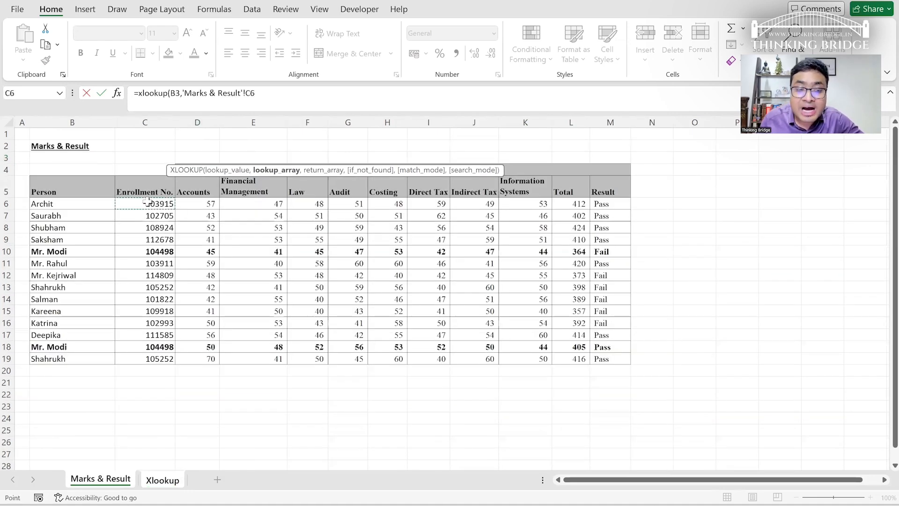
key("ctrl+shift+Down")
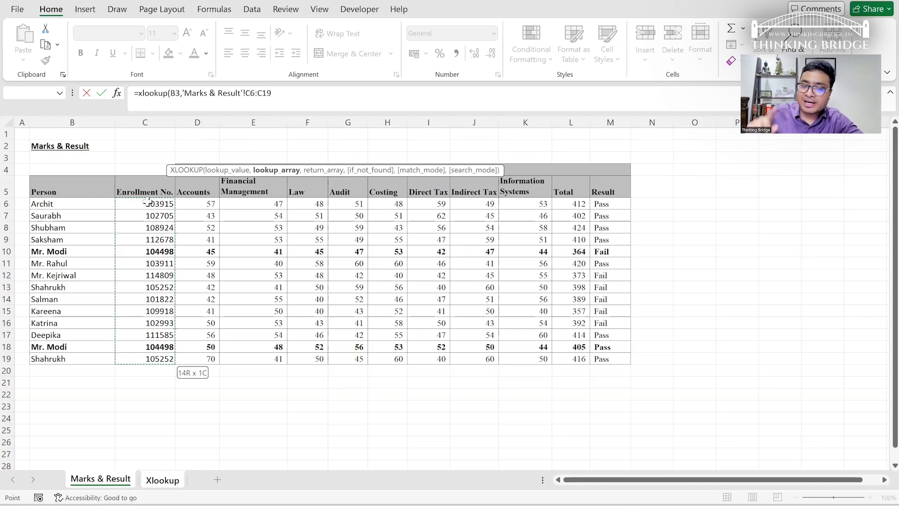
key("F4")
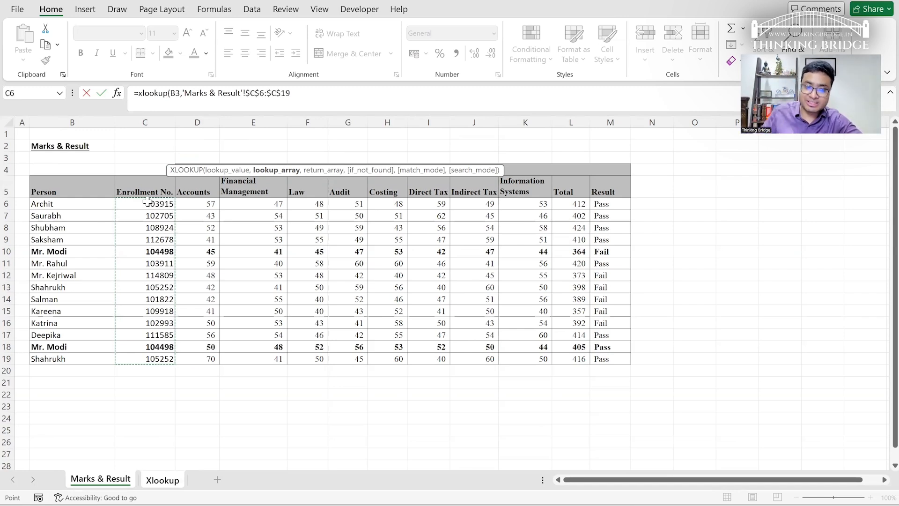
type(",")
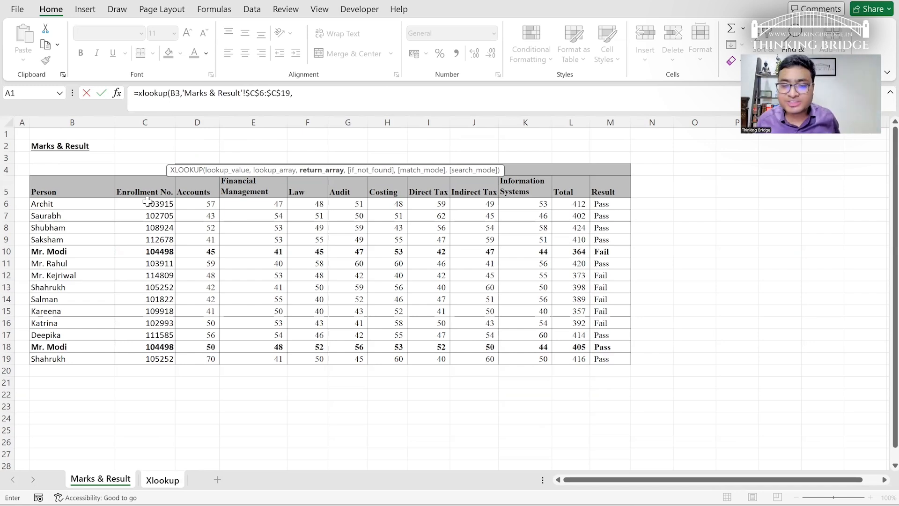
- Set the D3 formula's return array to the absolute Result range 'Marks & Result'!$M$6:$M$19 and leave if_not_found empty
left_click(619, 205)
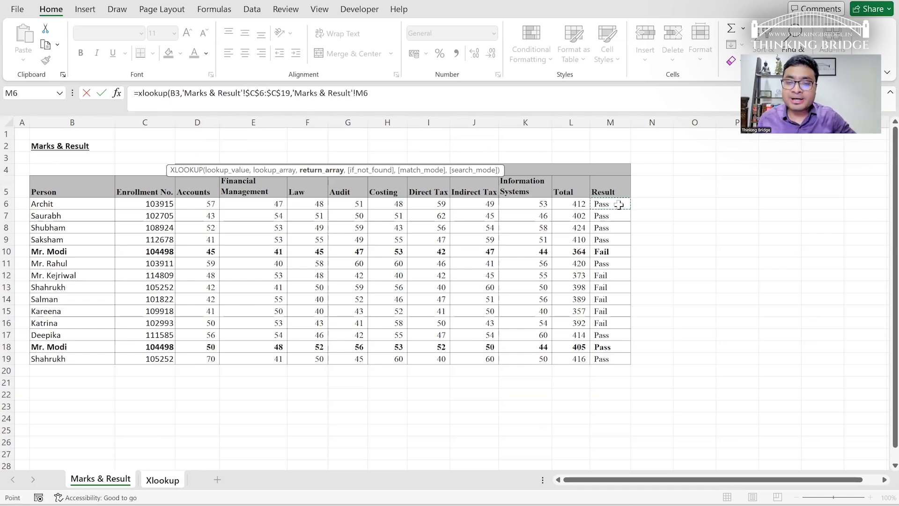
key("ctrl+shift+Down")
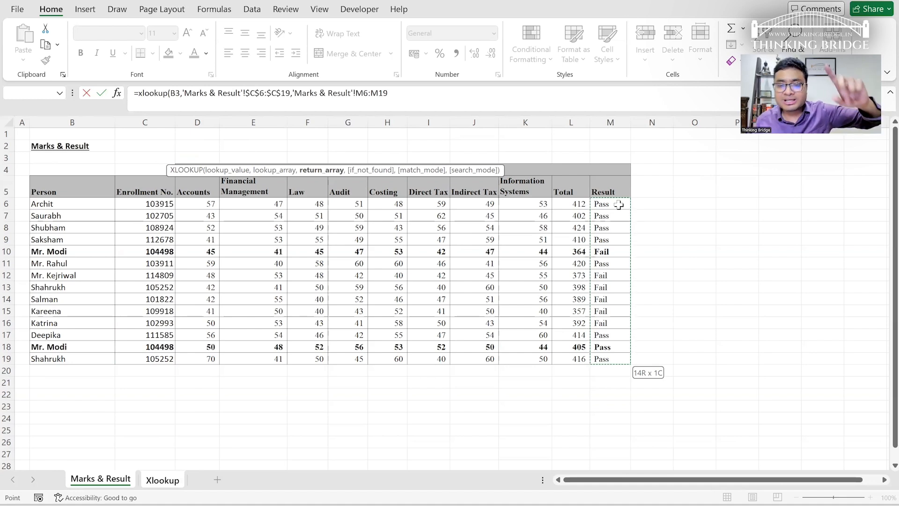
key("F4")
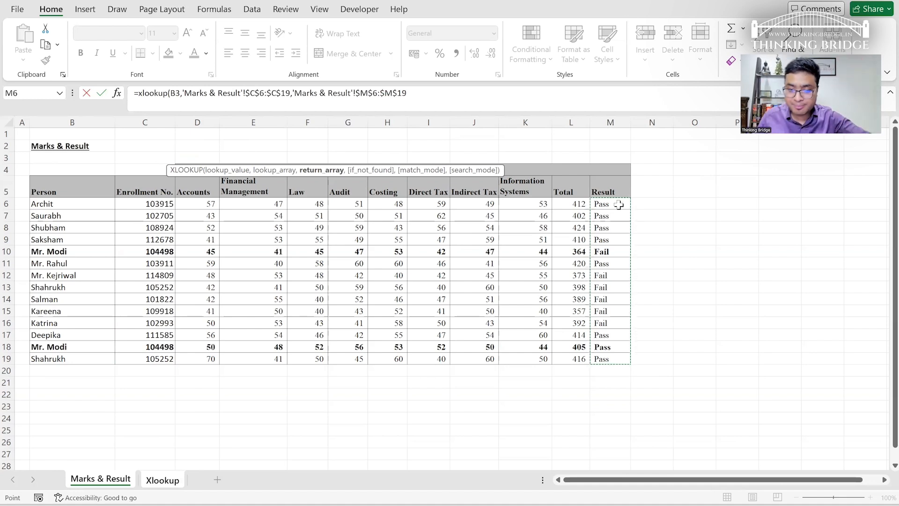
type(",")
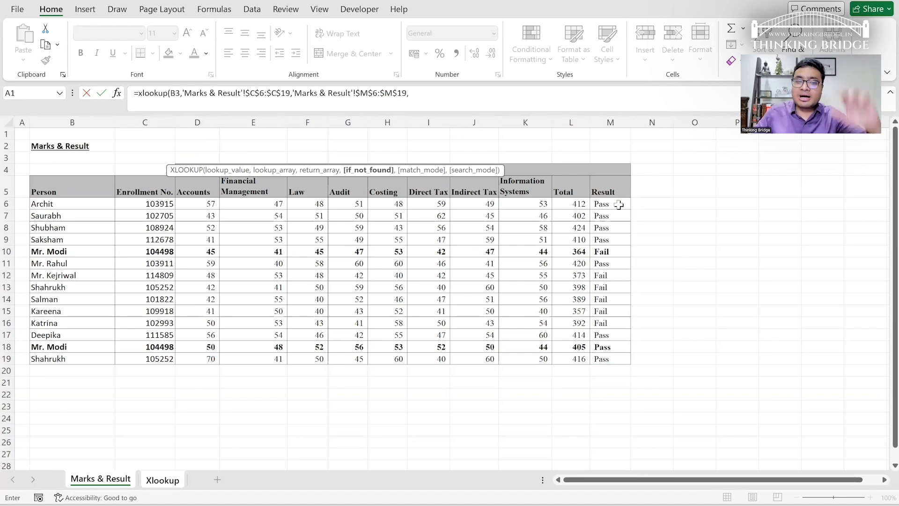
type(",")
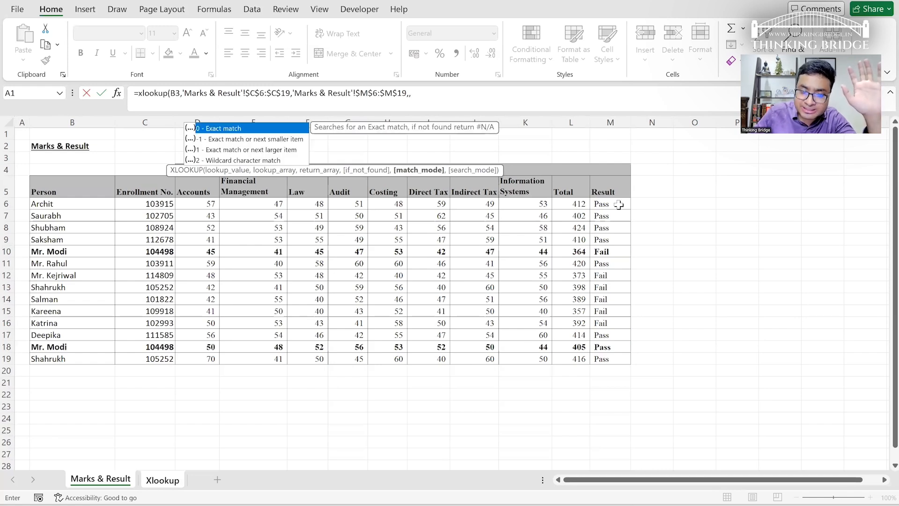
- Complete the D3 XLOOKUP formula with match mode 0 (exact match) and search mode -1 (search last-to-first)
type("0")
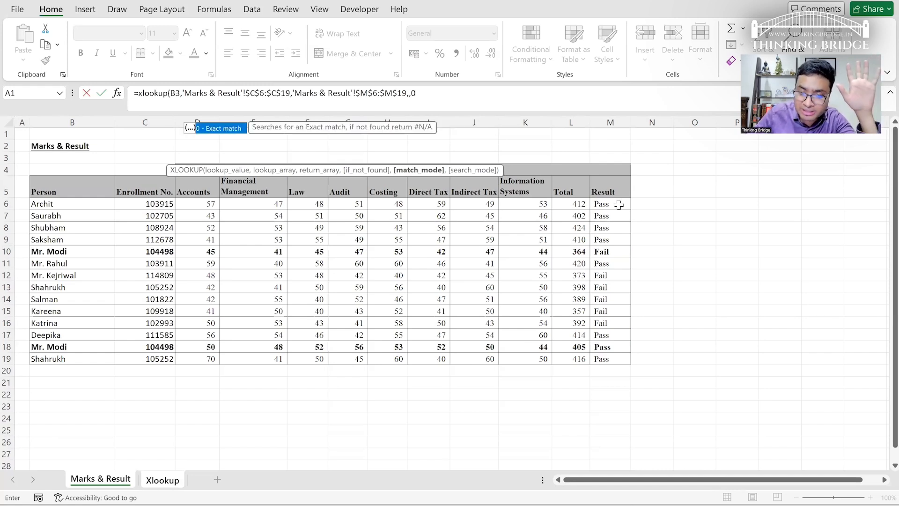
type(",")
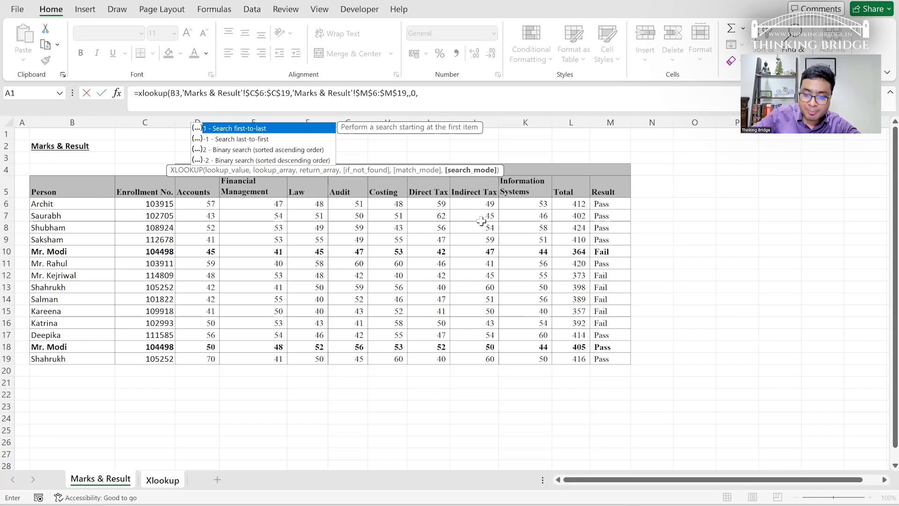
type("1")
type(")")
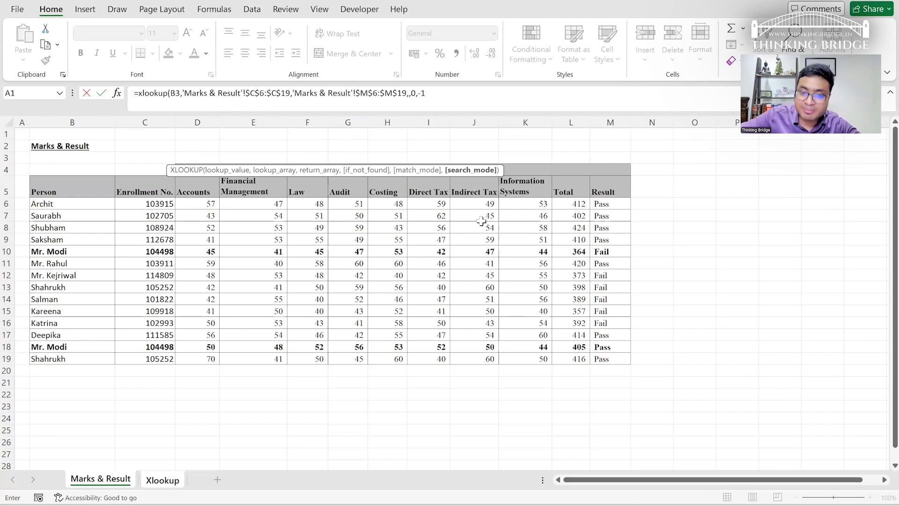
key("Return")
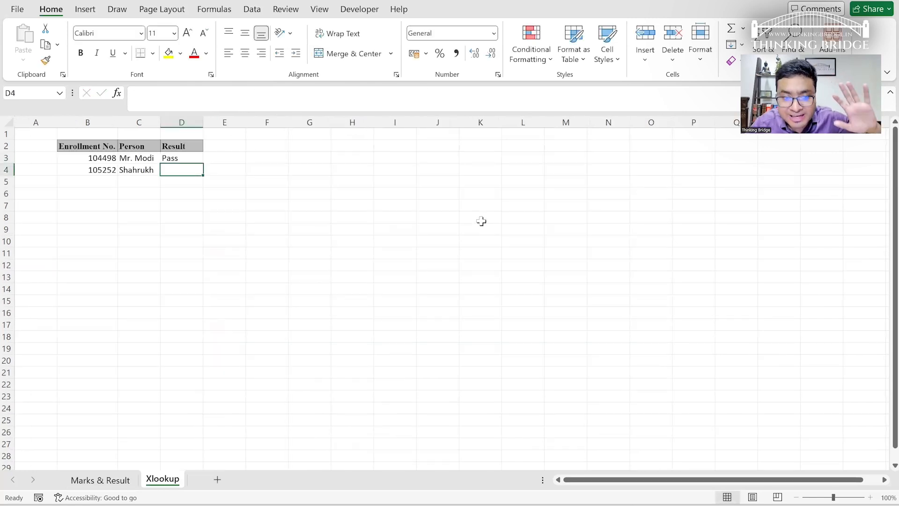
- Copy the Result XLOOKUP formula from D3 to D4
key("Up")
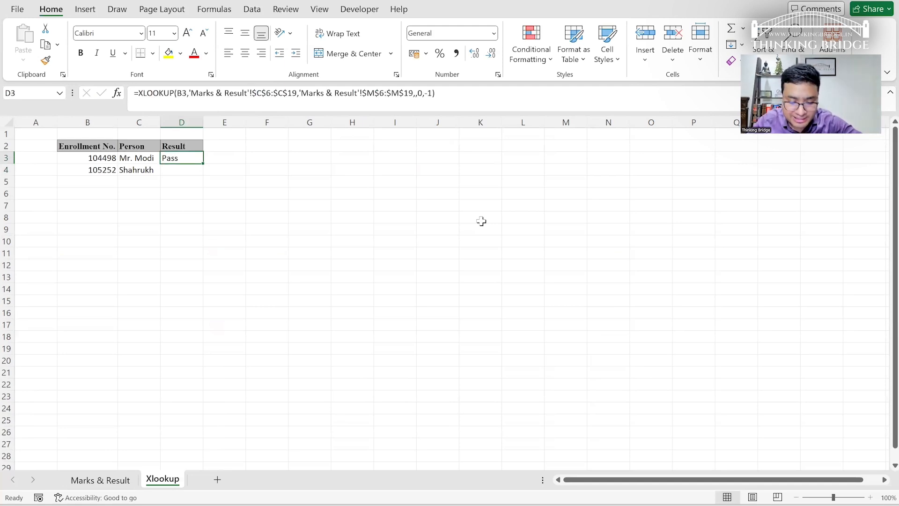
key("ctrl+c")
key("Down")
key("Return")
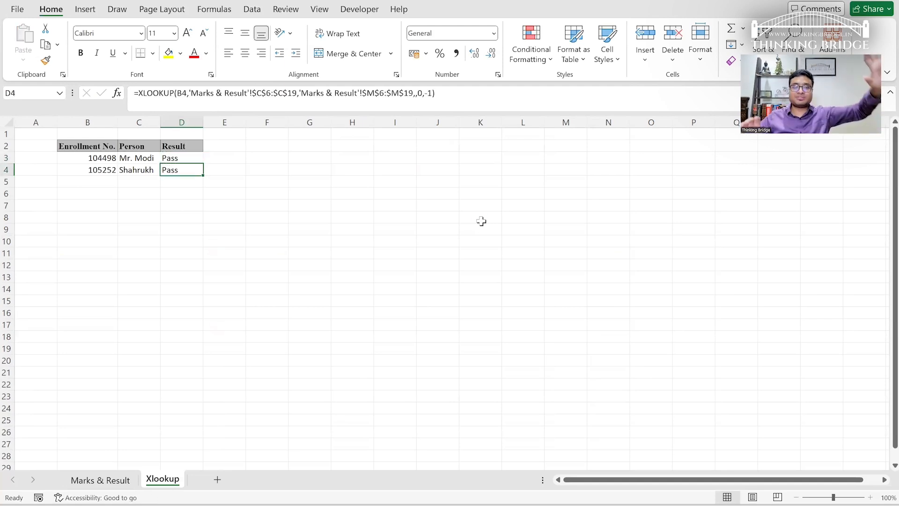